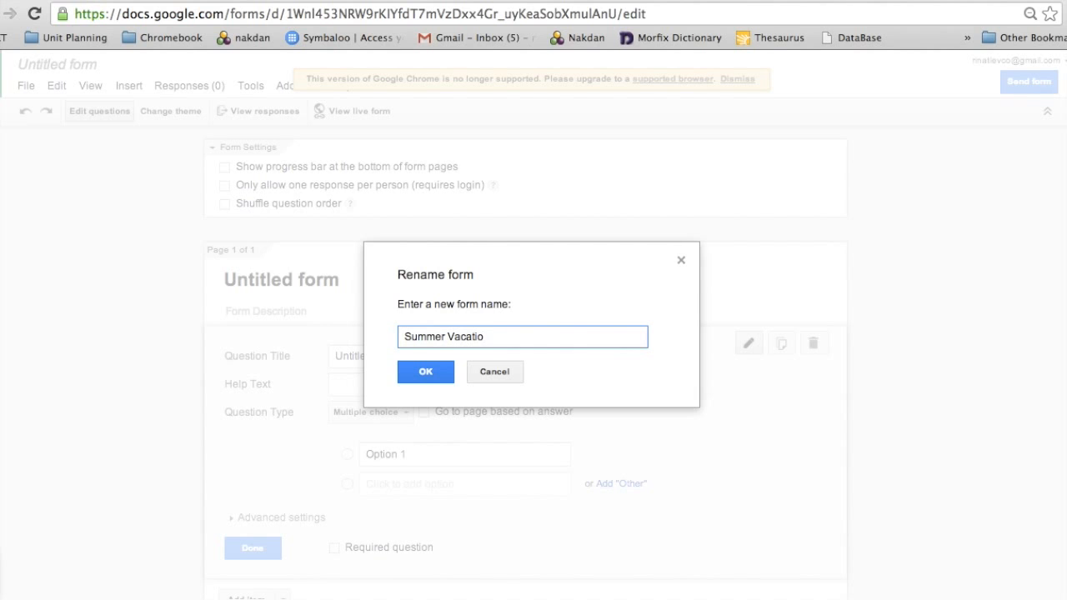
- Confirm 'Summer Vacation' as the form's name
{"action": "left_click", "coordinate": [434, 375]}
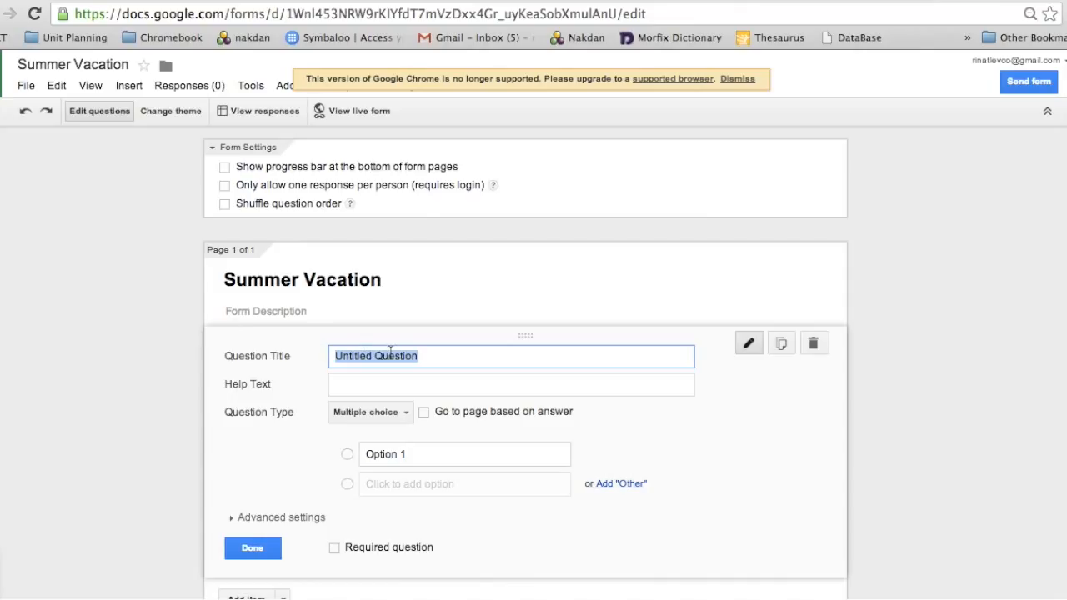
- Make the first question a required Text question titled 'What is your name?'
{"action": "type", "text": "Whats i"}
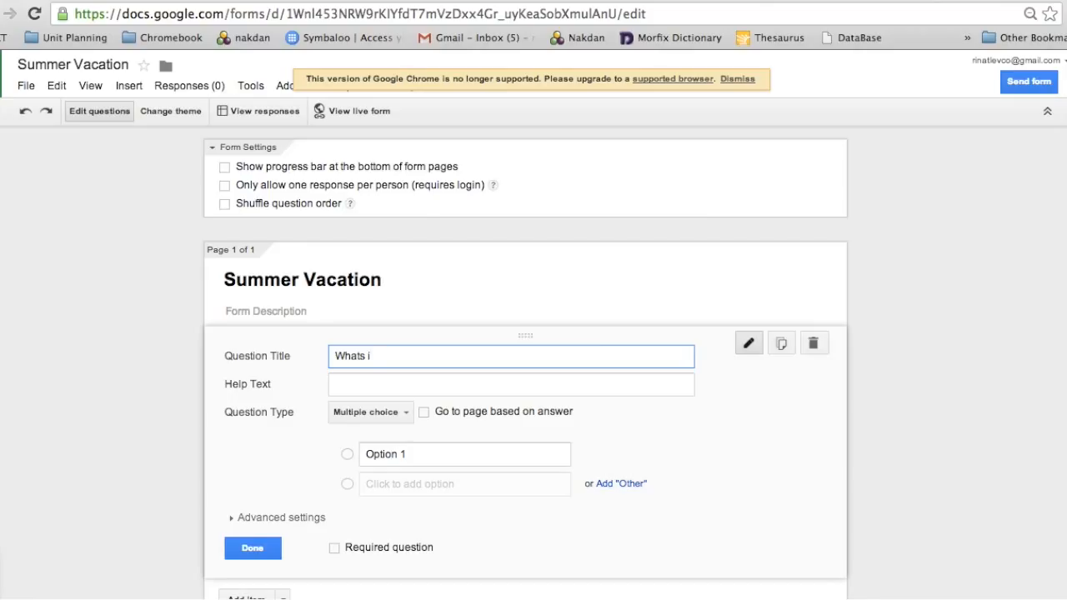
{"action": "key", "text": "BackSpace"}
{"action": "key", "text": "BackSpace"}
{"action": "key", "text": "BackSpace"}
{"action": "type", "text": "is your name?"}
{"action": "left_click", "coordinate": [391, 413]}
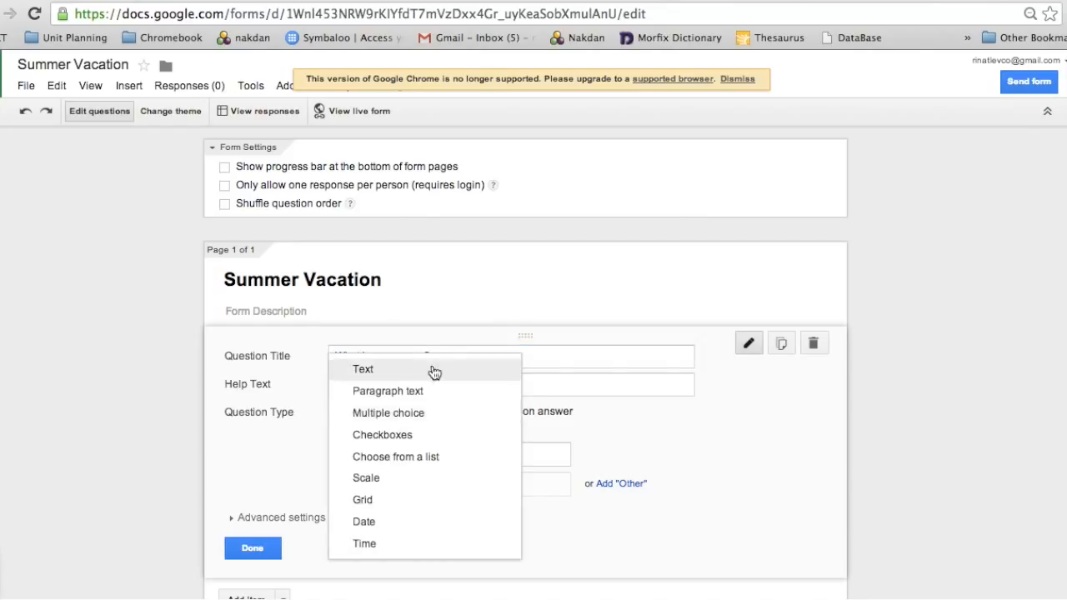
{"action": "left_click", "coordinate": [433, 373]}
{"action": "left_click", "coordinate": [334, 523]}
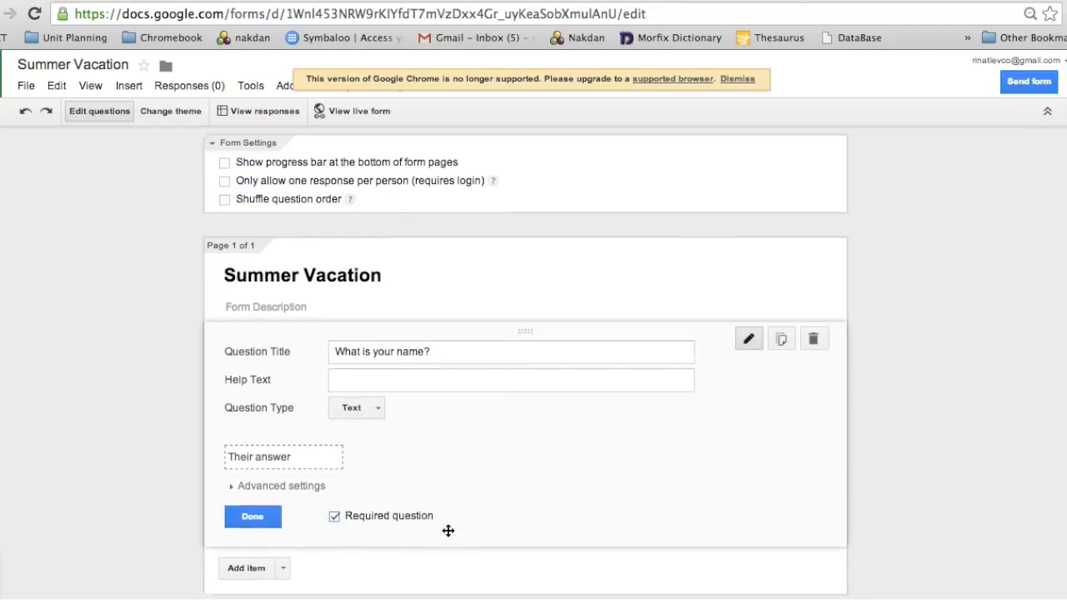
{"action": "scroll", "coordinate": [447, 531], "scroll_direction": "down", "scroll_amount": 3}
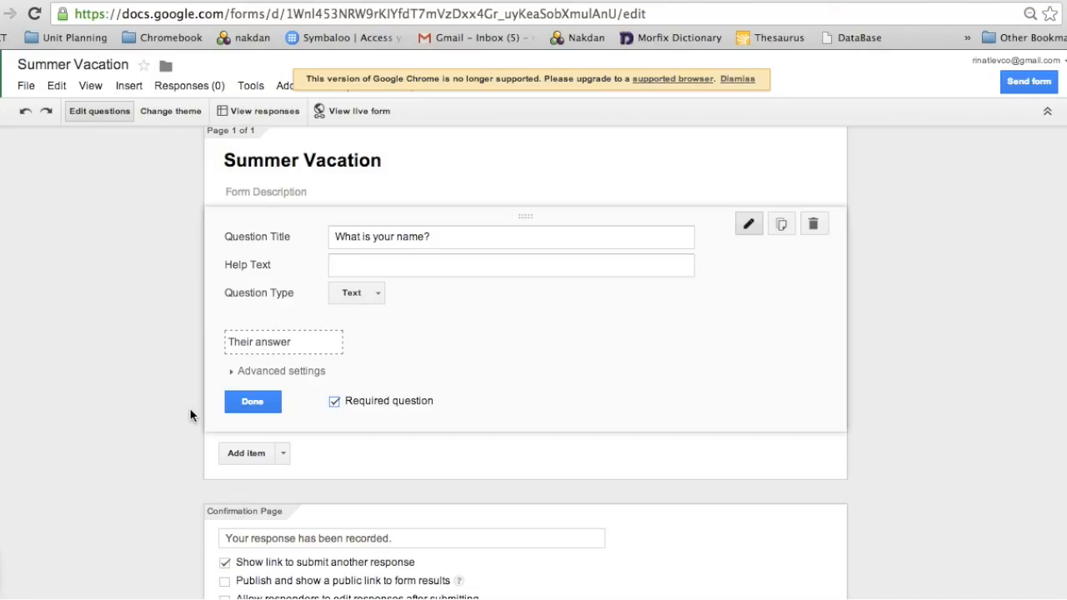
{"action": "left_click", "coordinate": [247, 405]}
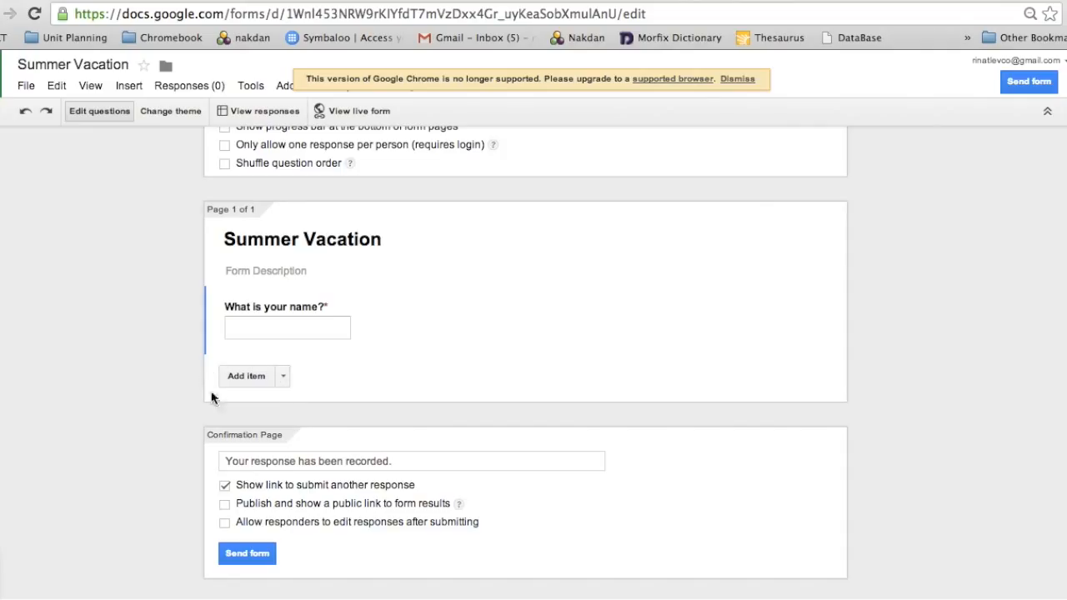
{"action": "left_click", "coordinate": [285, 380]}
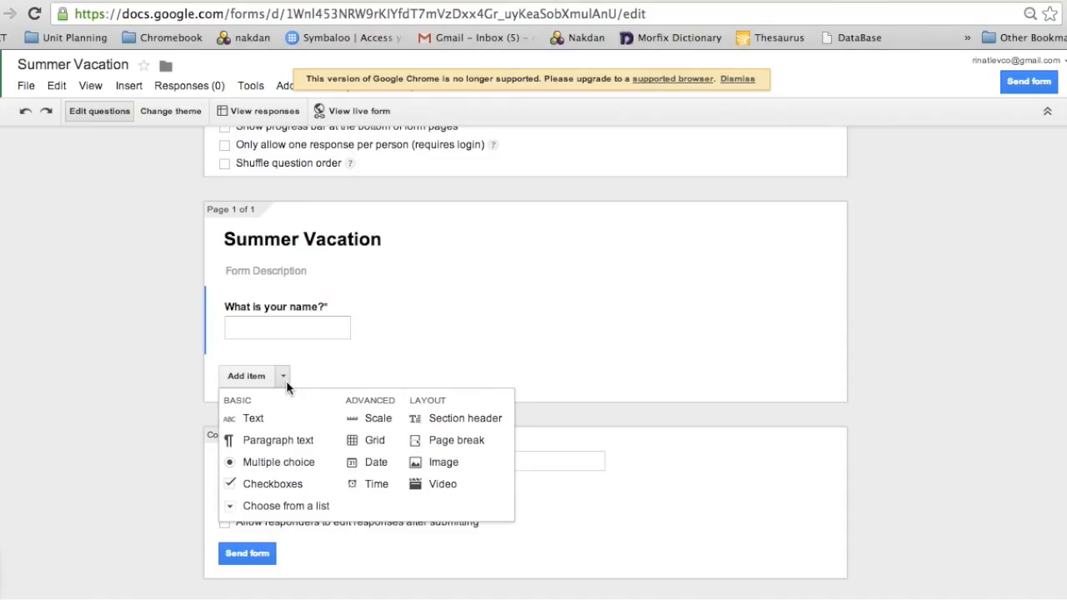
- Add a required Text question 'Which country did you visit during summer break?'
{"action": "left_click", "coordinate": [306, 426]}
{"action": "type", "text": "W"}
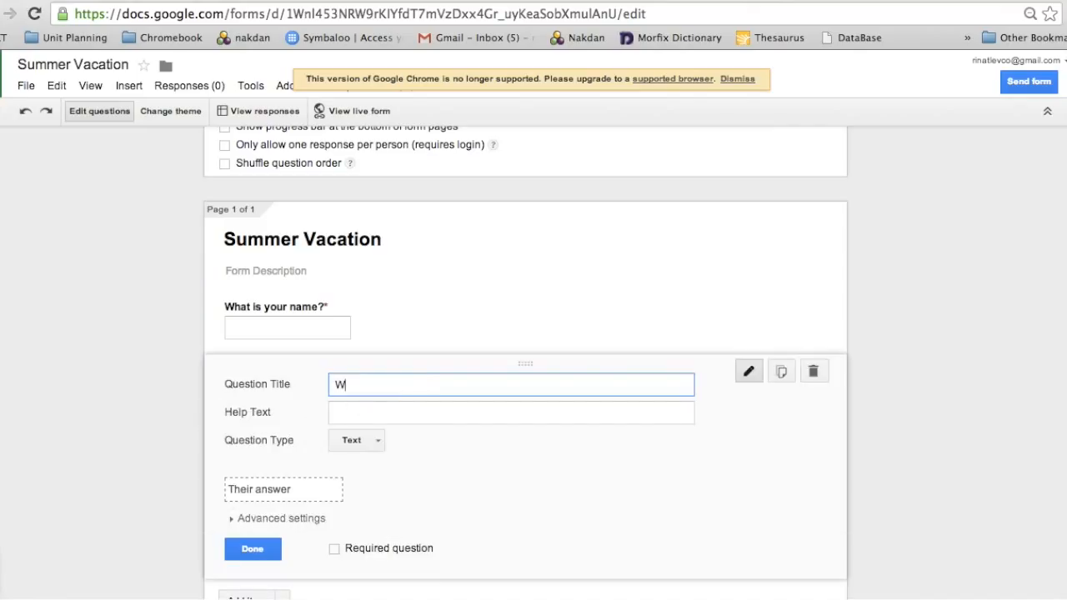
{"action": "type", "text": "hich country did you "}
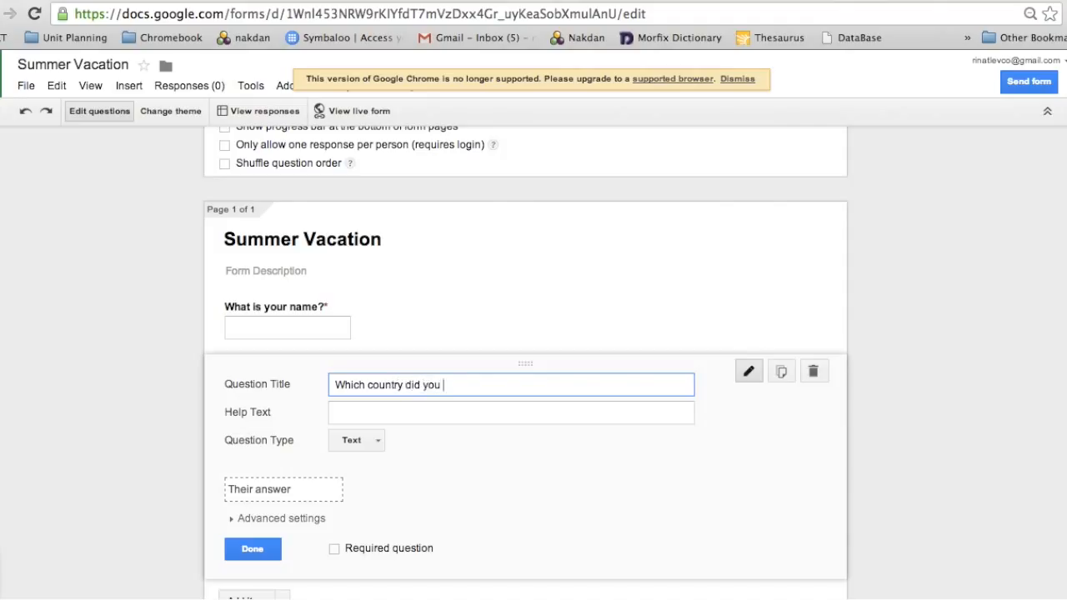
{"action": "type", "text": "visit during summer"}
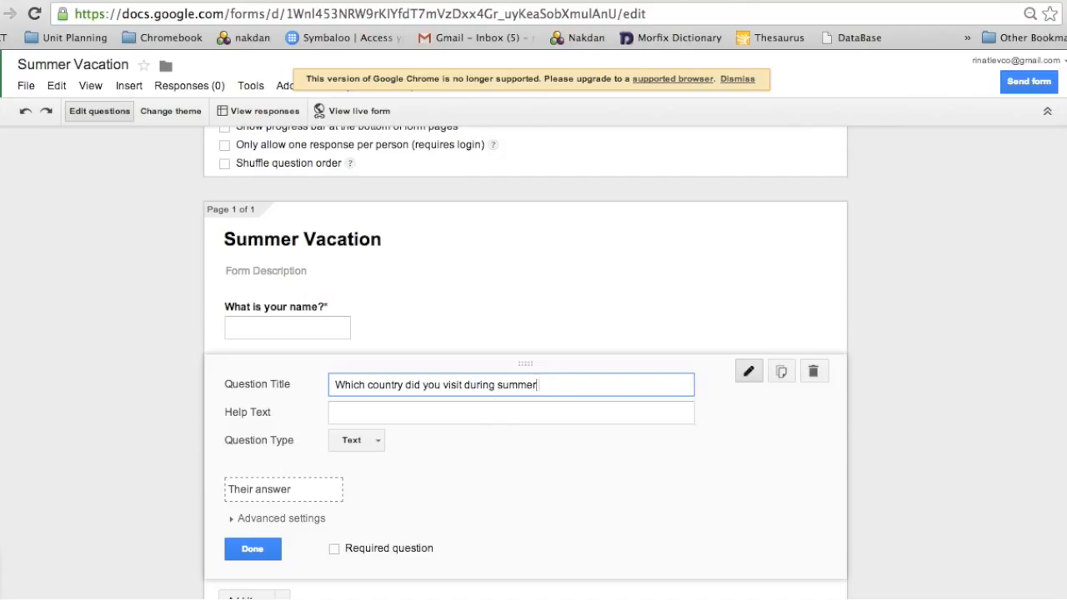
{"action": "type", "text": " break?"}
{"action": "left_click", "coordinate": [335, 548]}
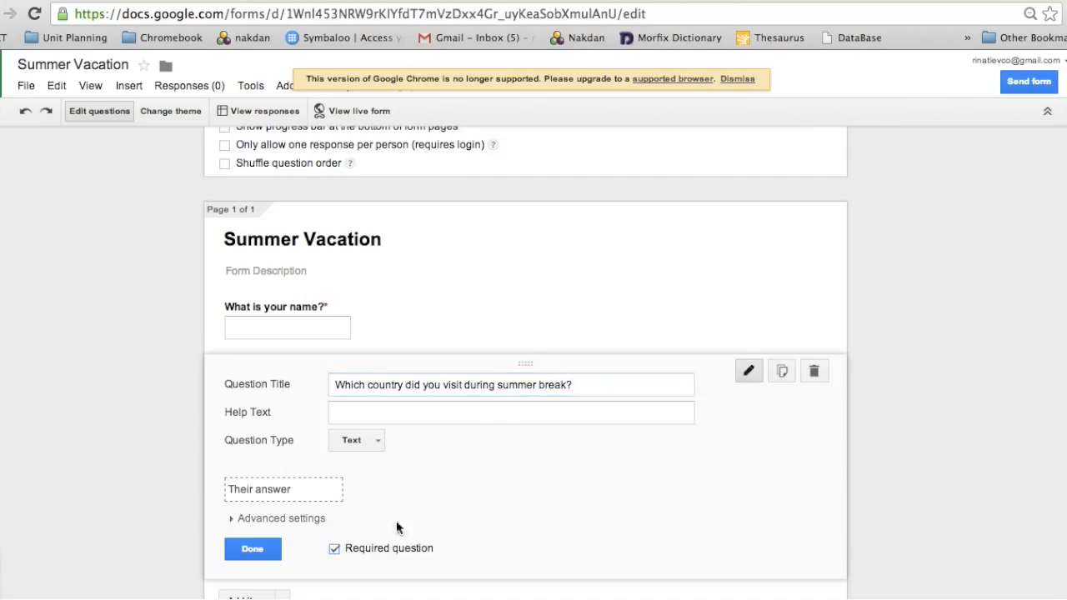
{"action": "scroll", "coordinate": [417, 525], "scroll_direction": "down", "scroll_amount": 1}
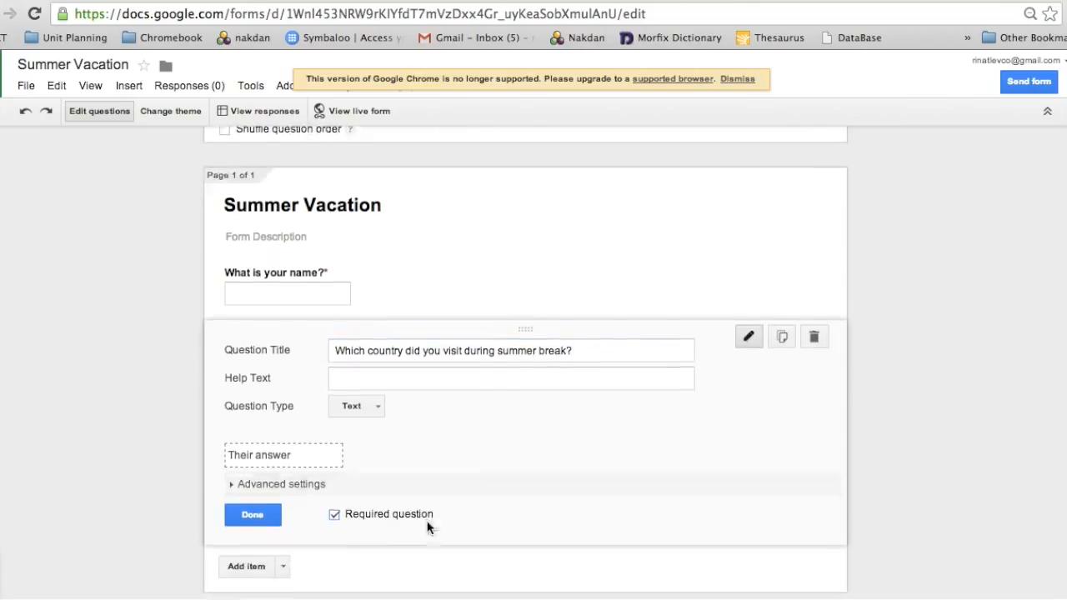
{"action": "left_click", "coordinate": [253, 514]}
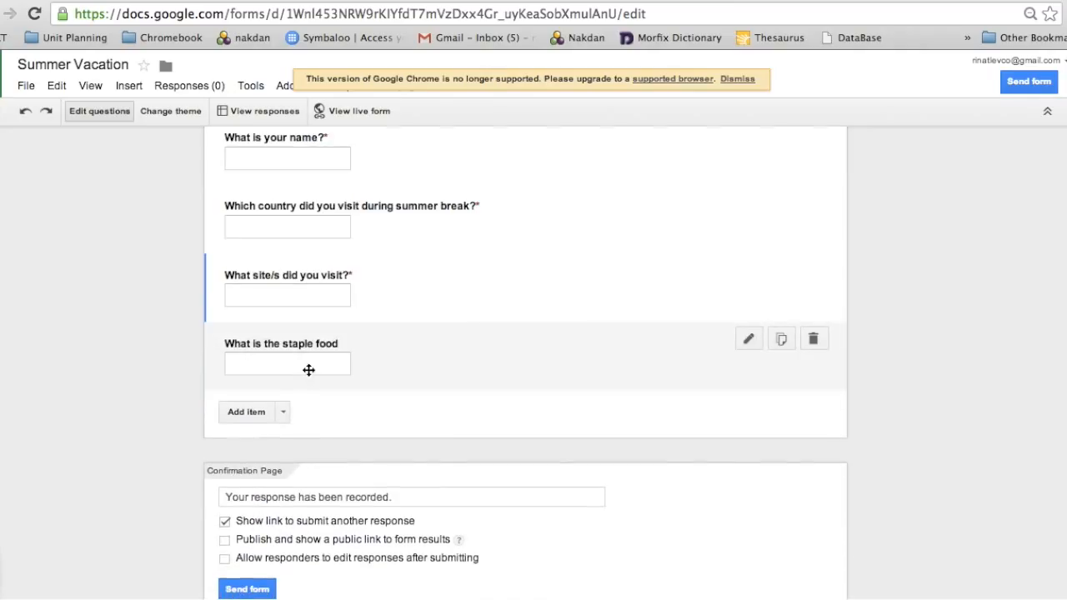
{"action": "left_click", "coordinate": [748, 338]}
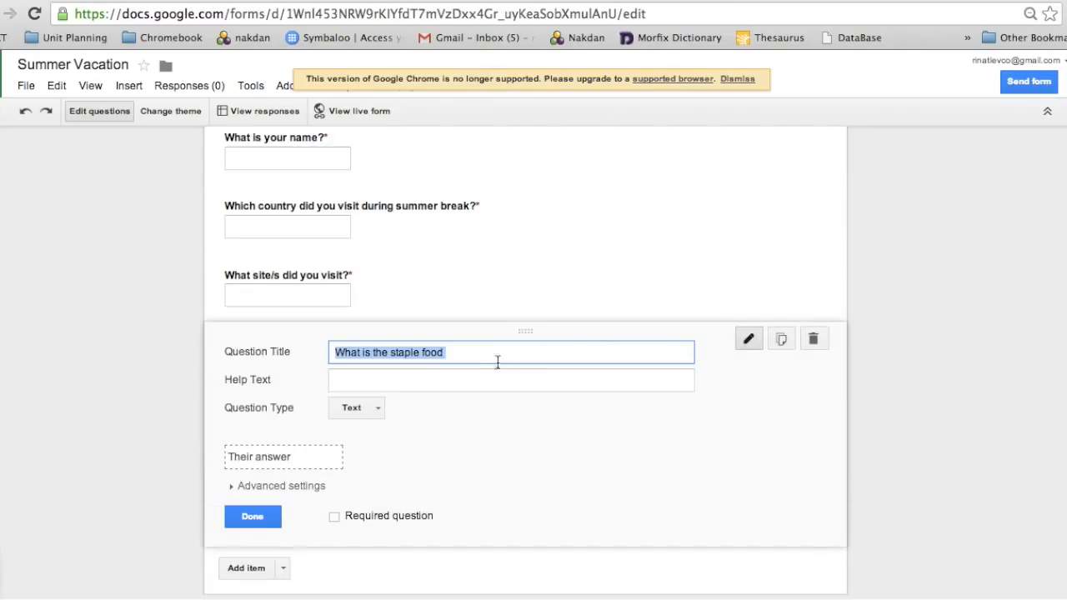
- Complete the staple-food question title with 'of the country you visited?' and make it required
{"action": "left_click", "coordinate": [398, 353]}
{"action": "left_click", "coordinate": [451, 352]}
{"action": "type", "text": "of the"}
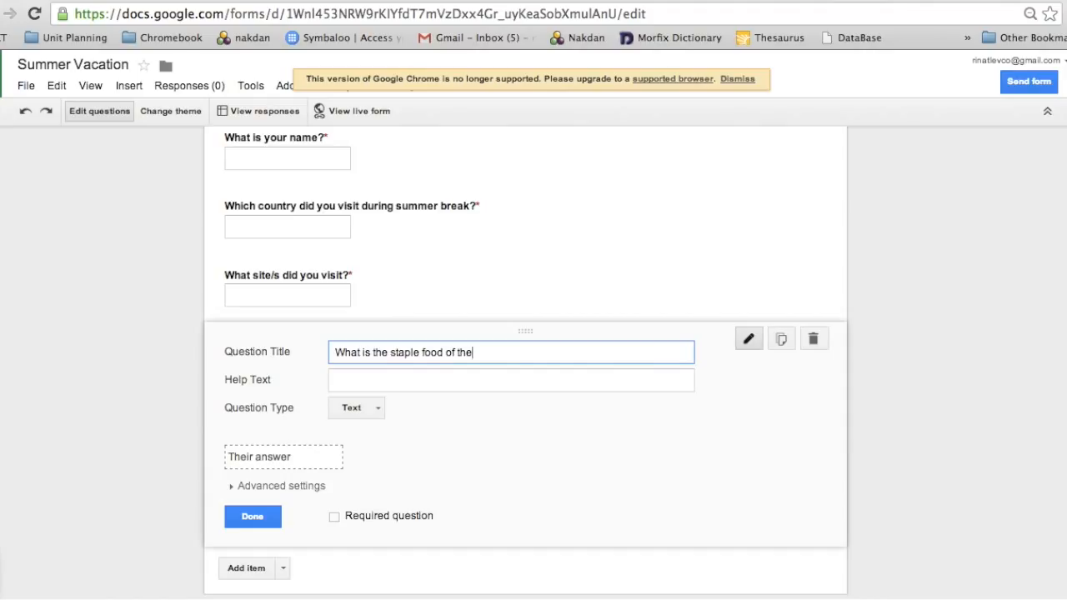
{"action": "type", "text": " country you visited?"}
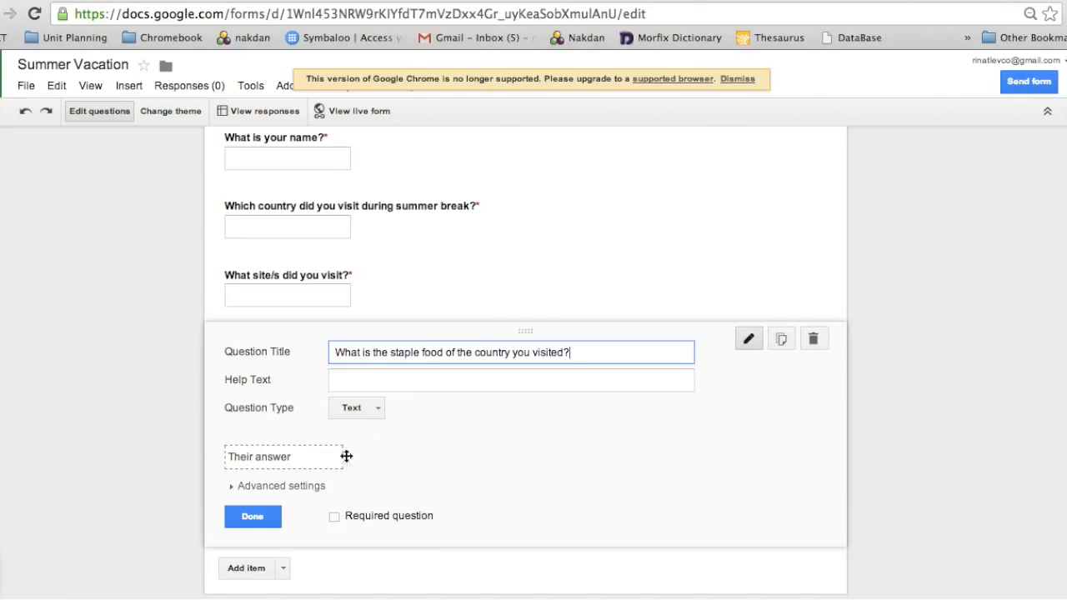
{"action": "left_click", "coordinate": [334, 517]}
- Add a required question 'What was the weather like during your visit?'
{"action": "key", "text": "Return"}
{"action": "type", "text": "What was the e"}
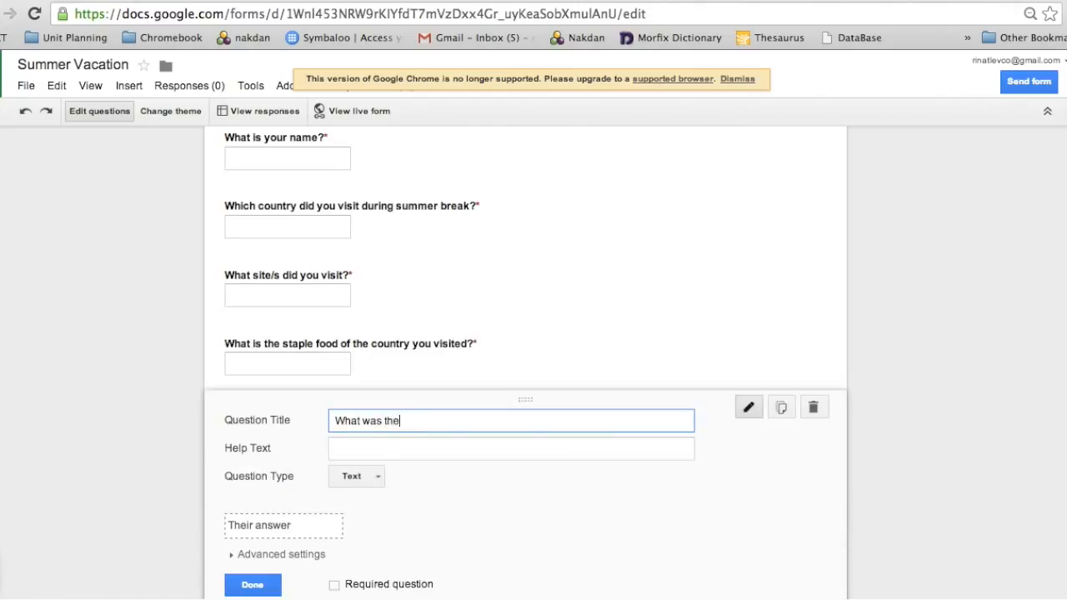
{"action": "key", "text": "BackSpace"}
{"action": "type", "text": "weather like during you"}
{"action": "key", "text": "BackSpace"}
{"action": "type", "text": "r visit?"}
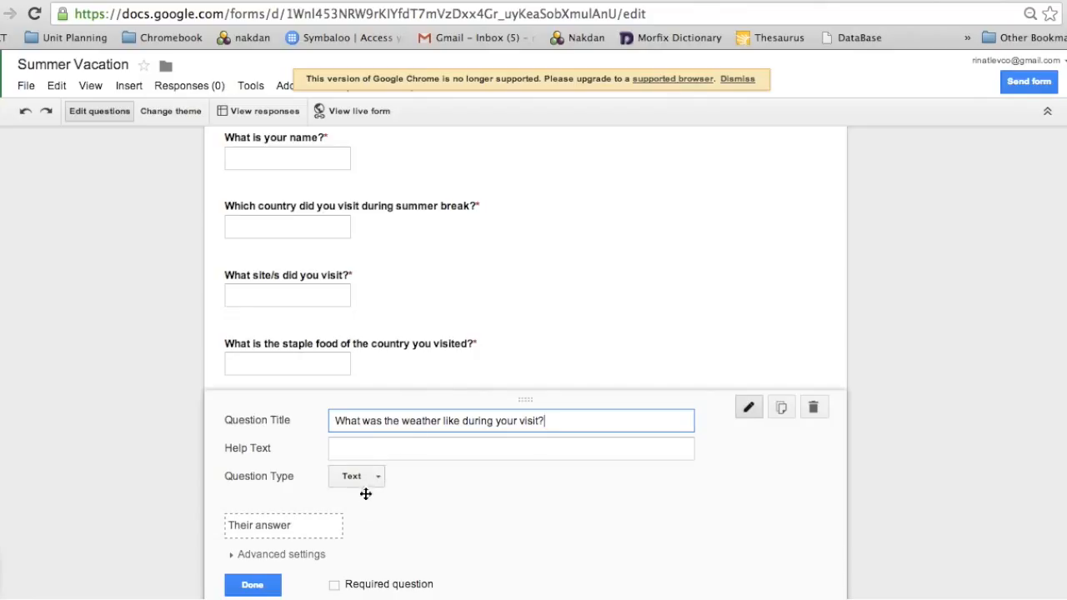
{"action": "scroll", "coordinate": [370, 504], "scroll_direction": "down", "scroll_amount": 1}
{"action": "left_click", "coordinate": [335, 539]}
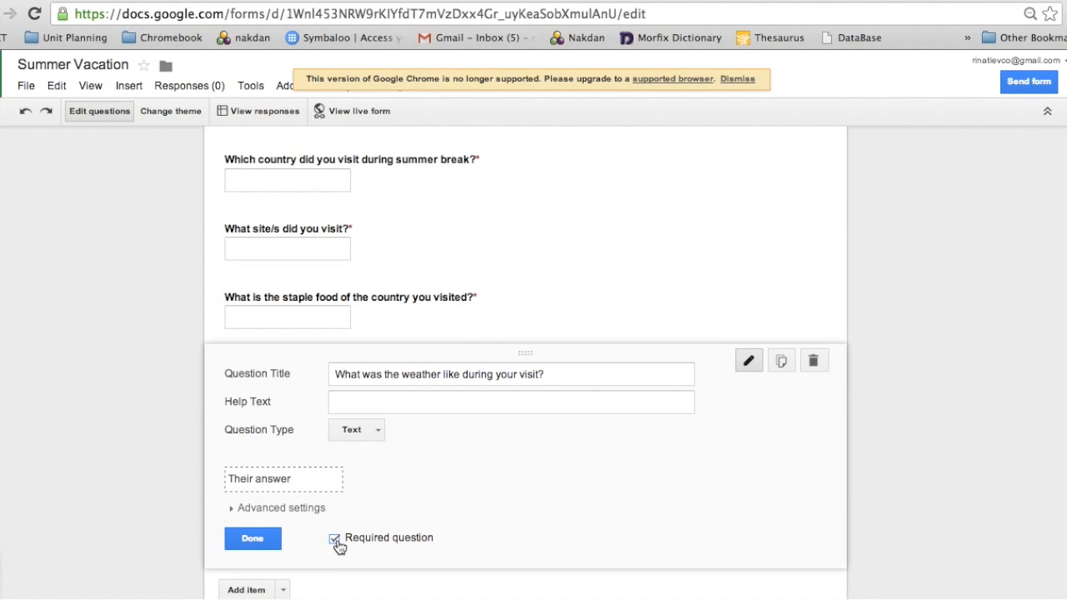
{"action": "left_click", "coordinate": [252, 539]}
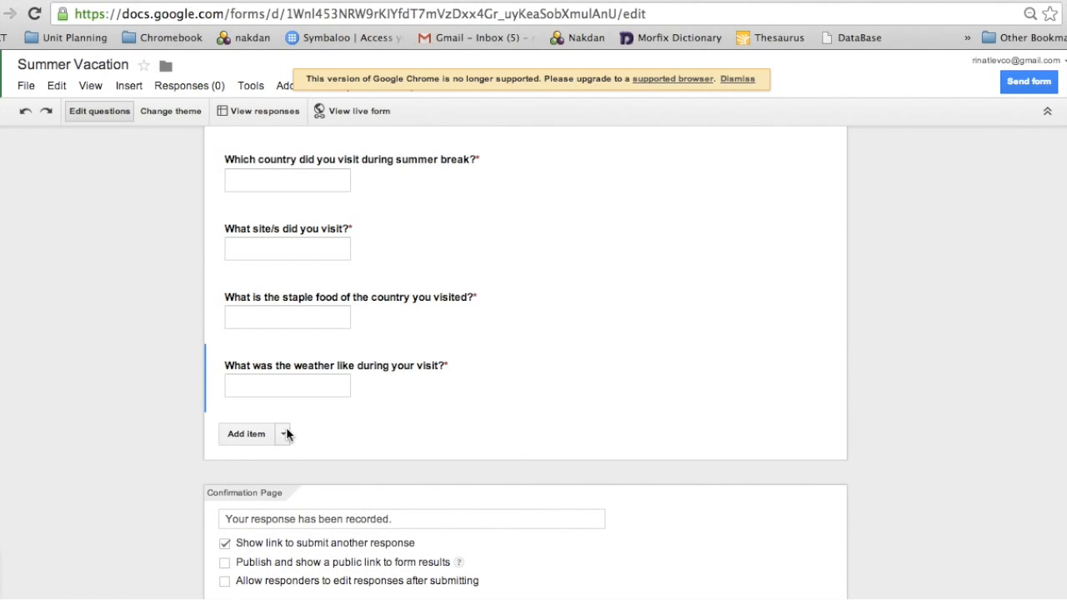
{"action": "left_click", "coordinate": [285, 433]}
- Add 'What languages are spoken there?' as the final required Text question
{"action": "left_click", "coordinate": [289, 478]}
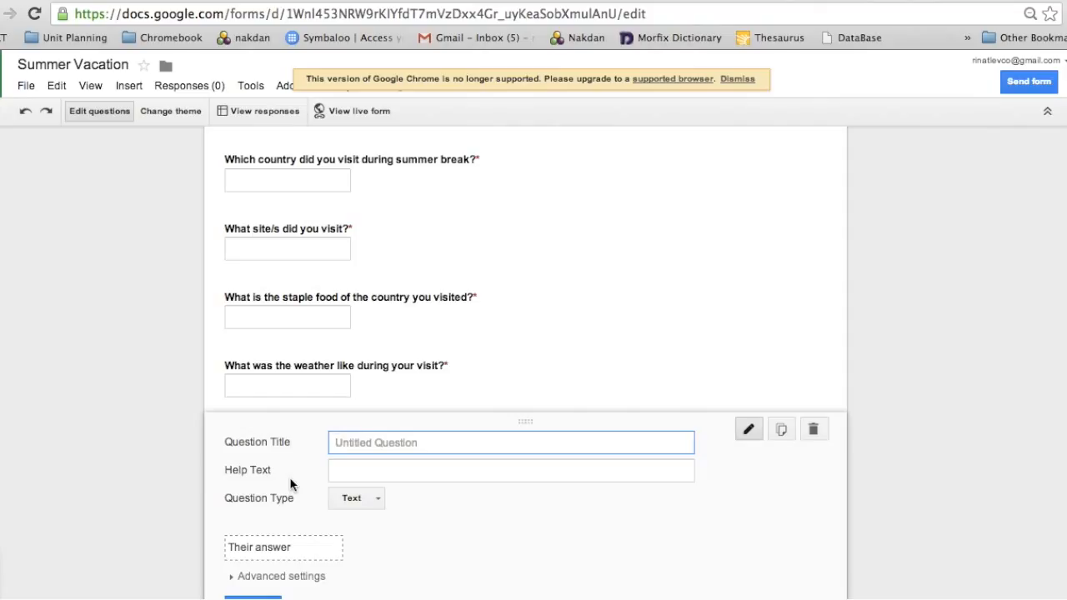
{"action": "type", "text": "What languages ar"}
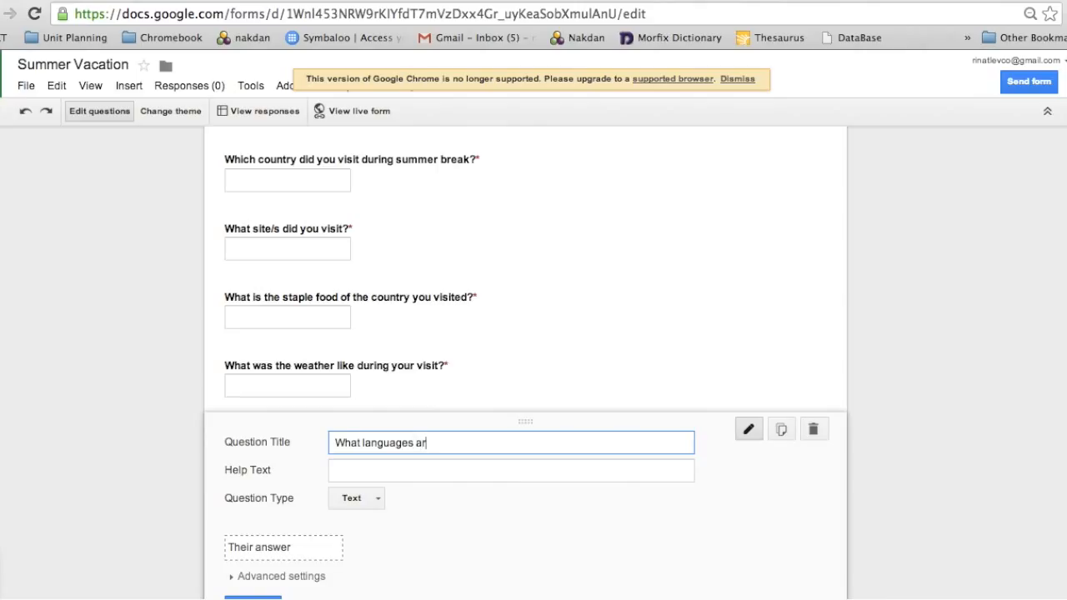
{"action": "type", "text": "e spoken there?"}
{"action": "scroll", "coordinate": [340, 520], "scroll_direction": "down", "scroll_amount": 2}
{"action": "left_click", "coordinate": [330, 561]}
{"action": "left_click", "coordinate": [334, 555]}
{"action": "left_click", "coordinate": [229, 554]}
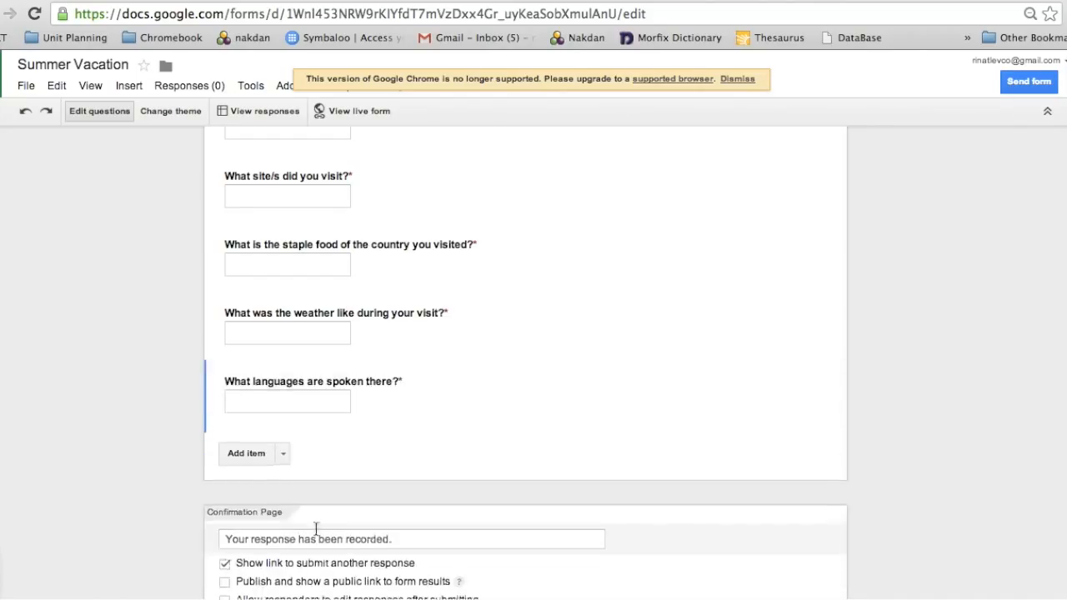
{"action": "scroll", "coordinate": [375, 521], "scroll_direction": "down", "scroll_amount": 2}
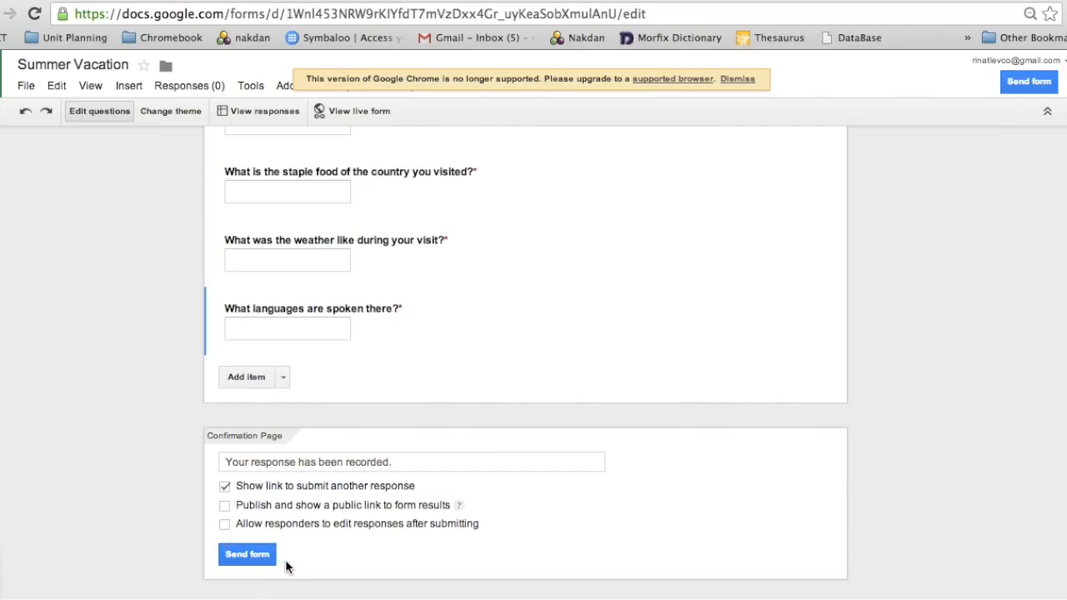
{"action": "scroll", "coordinate": [286, 567], "scroll_direction": "up", "scroll_amount": 5}
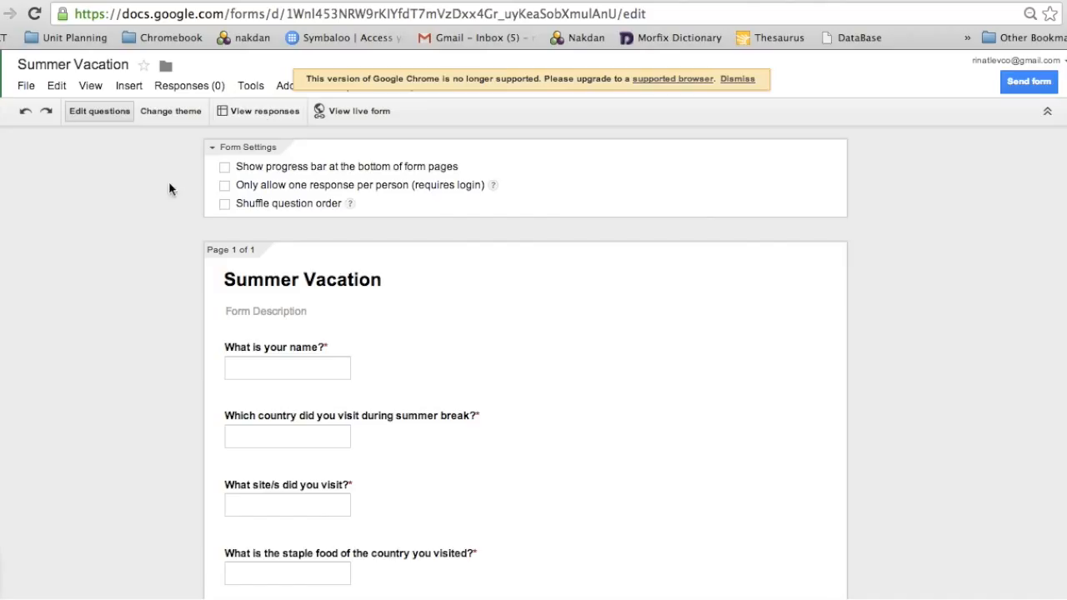
- Apply the Beach Evening theme to the form and bring up its sharing options
{"action": "left_click", "coordinate": [174, 114]}
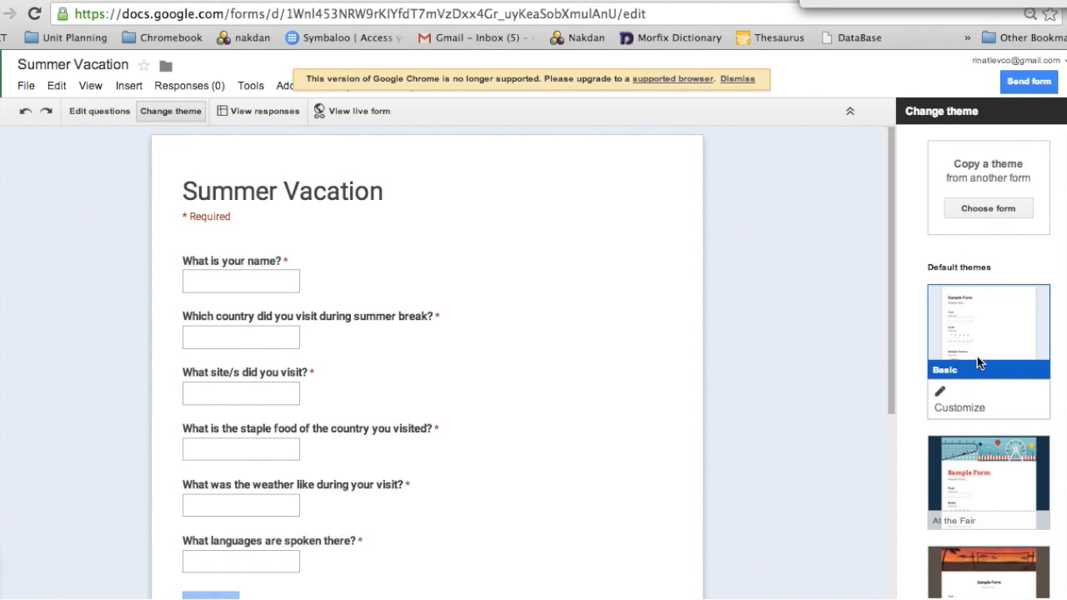
{"action": "scroll", "coordinate": [996, 450], "scroll_direction": "down", "scroll_amount": 2}
{"action": "scroll", "coordinate": [996, 449], "scroll_direction": "down", "scroll_amount": 3}
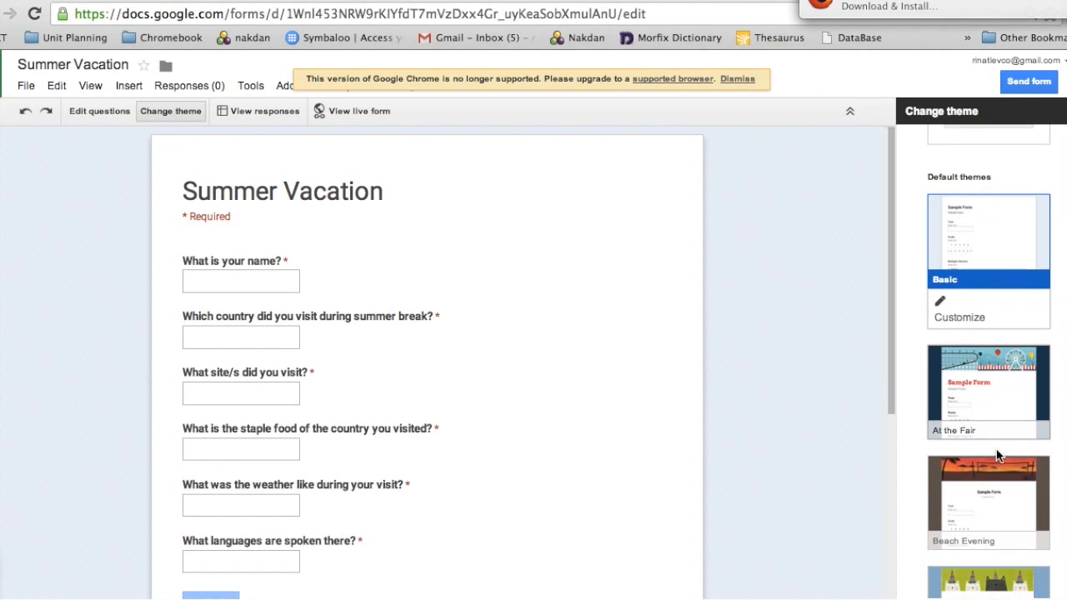
{"action": "scroll", "coordinate": [996, 449], "scroll_direction": "down", "scroll_amount": 2}
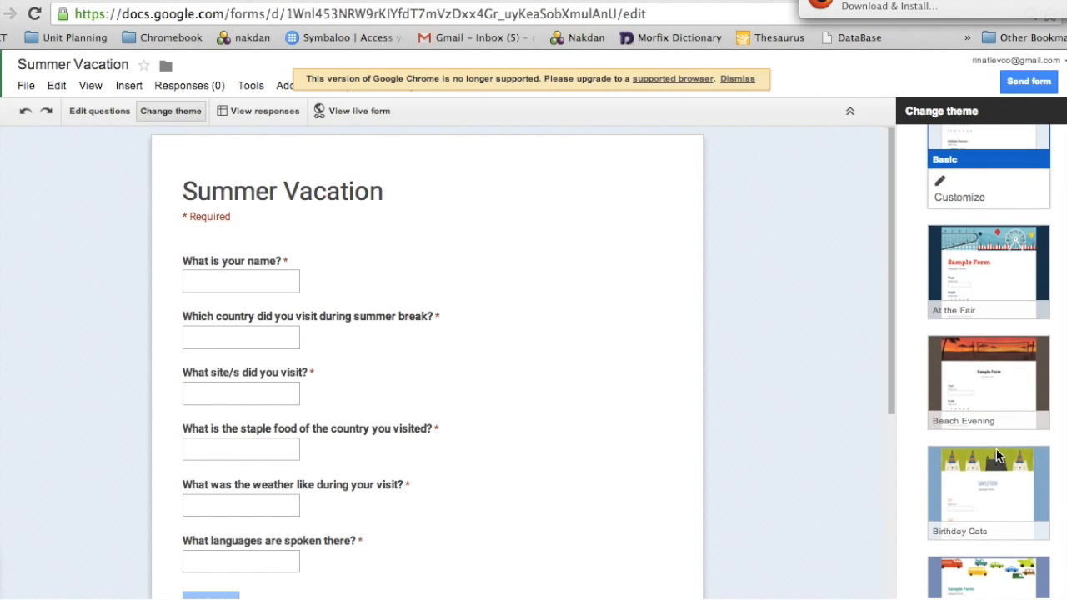
{"action": "left_click", "coordinate": [1002, 384]}
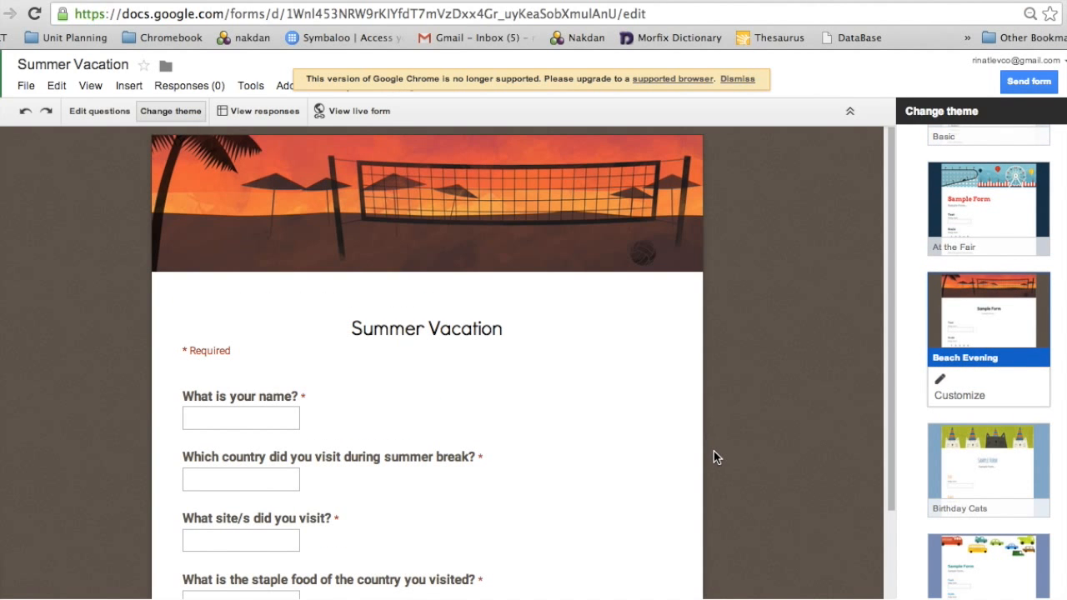
{"action": "scroll", "coordinate": [714, 451], "scroll_direction": "down", "scroll_amount": 3}
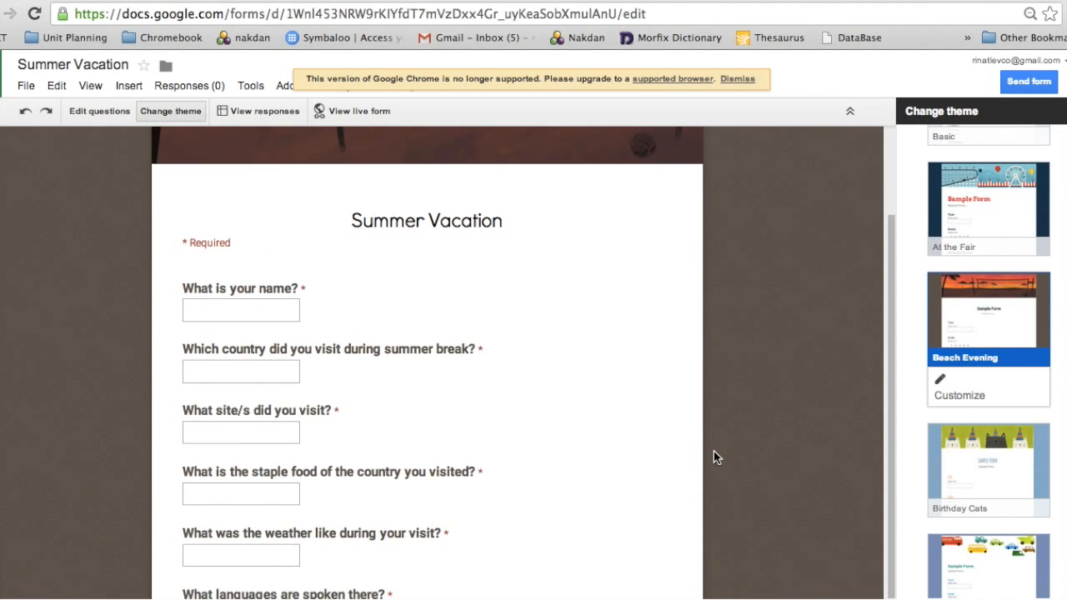
{"action": "left_click", "coordinate": [1030, 81]}
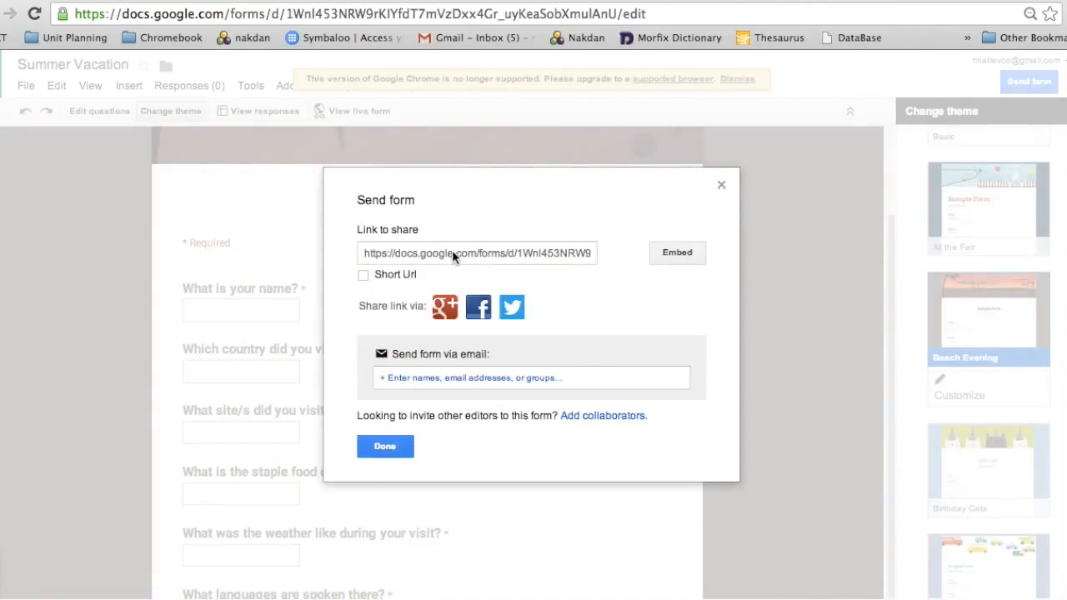
- Email the form to a contact's address under subject 'Summer Vacation', copying its share link
{"action": "left_click", "coordinate": [435, 376]}
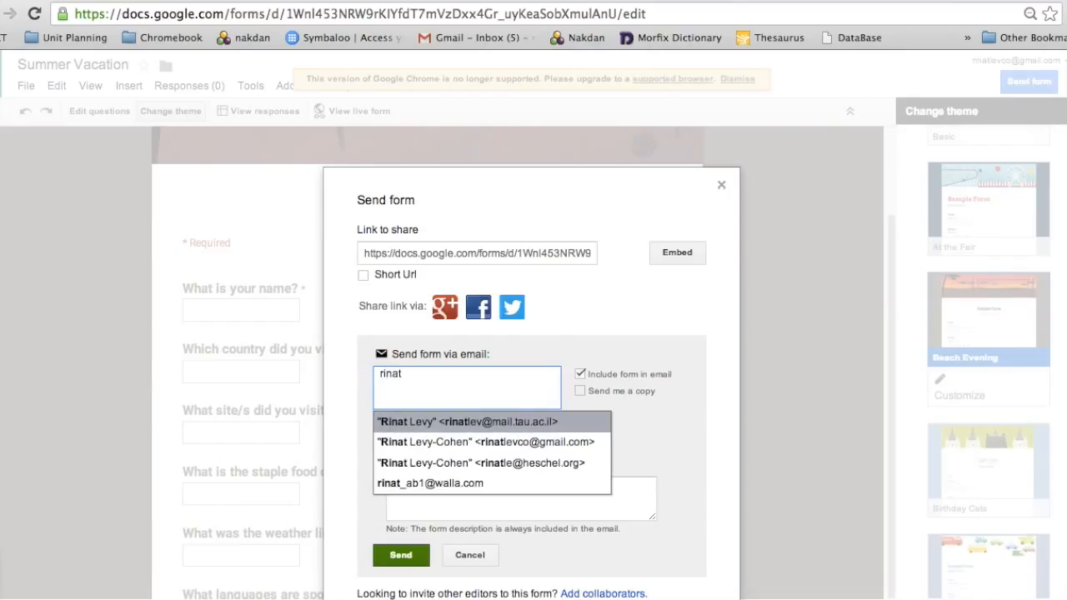
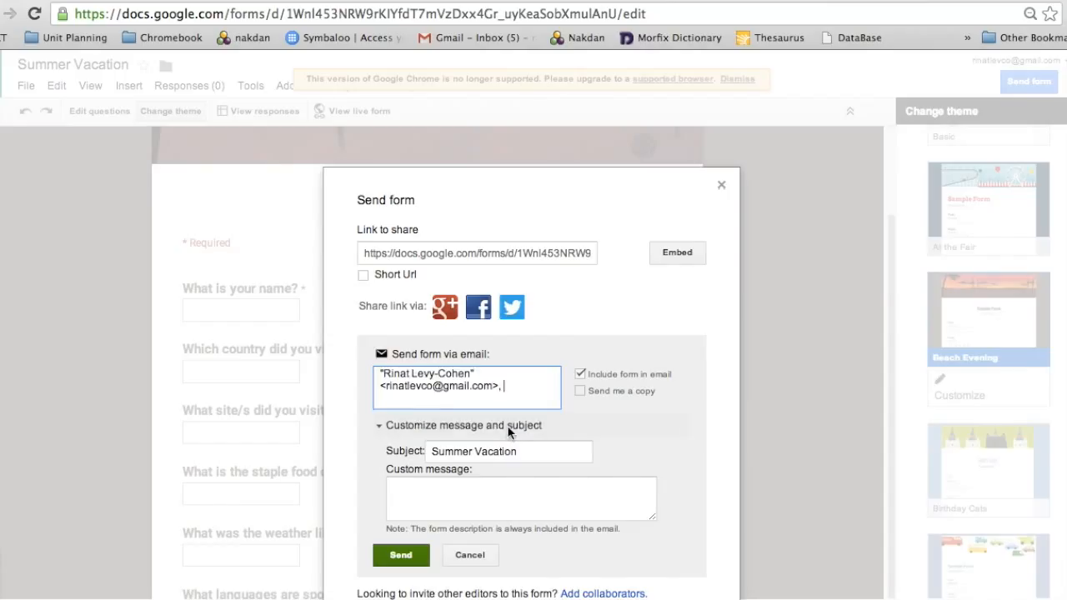
{"action": "left_click", "coordinate": [500, 258]}
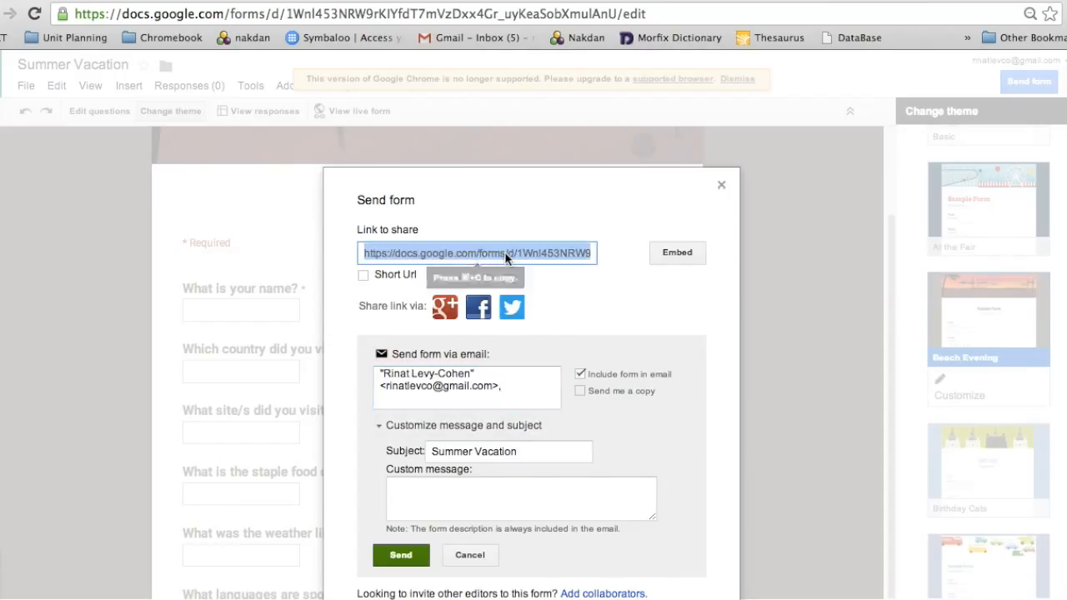
{"action": "key", "text": "super+c"}
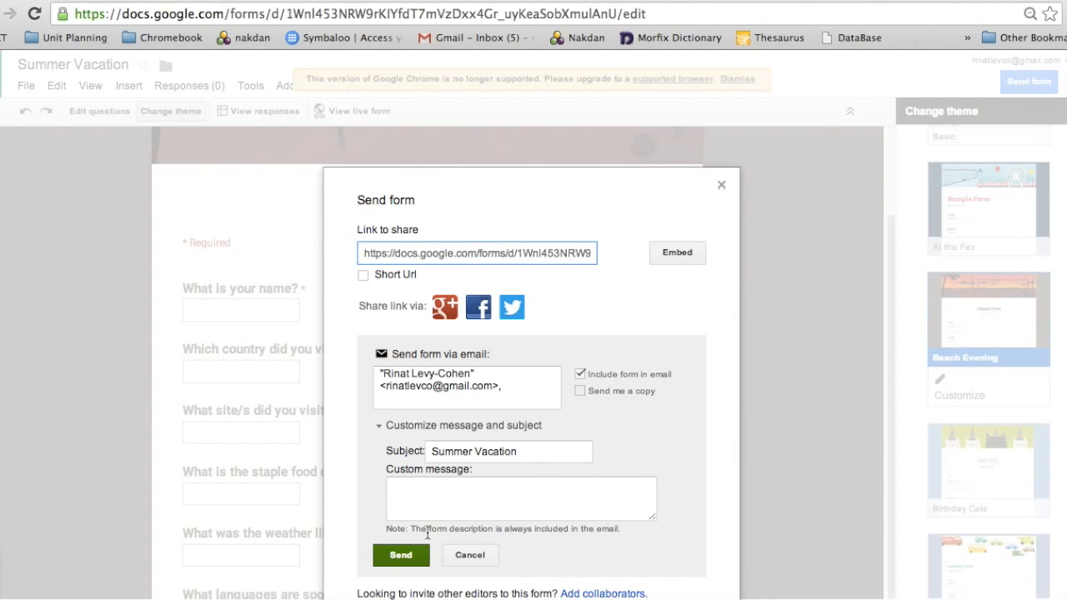
{"action": "left_click", "coordinate": [400, 555]}
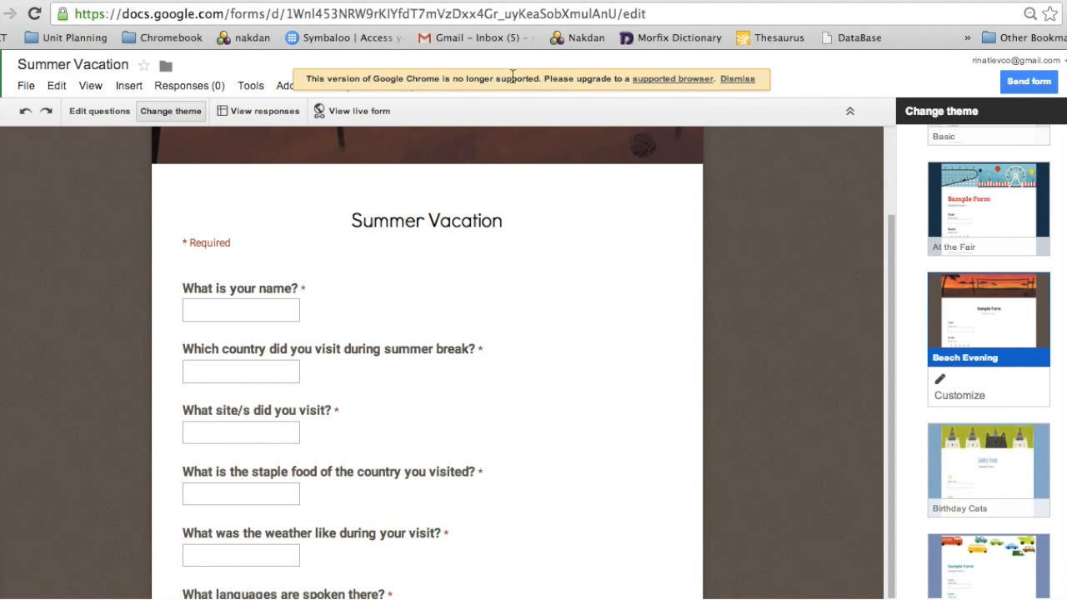
- On the live form, enter a name, country Israel and site Western Wall
{"action": "left_click", "coordinate": [357, 112]}
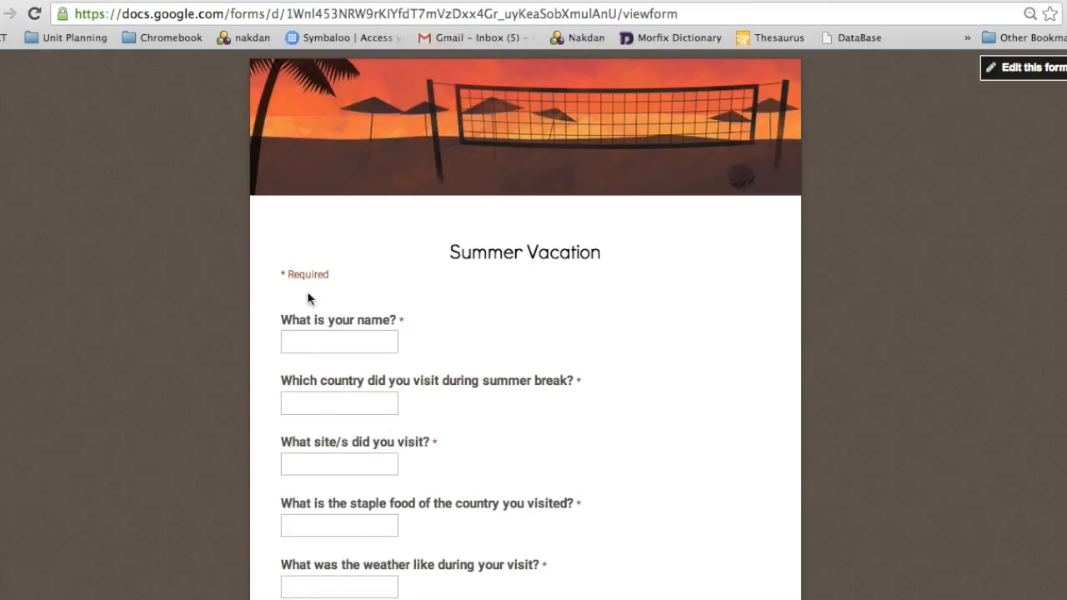
{"action": "left_click", "coordinate": [357, 343]}
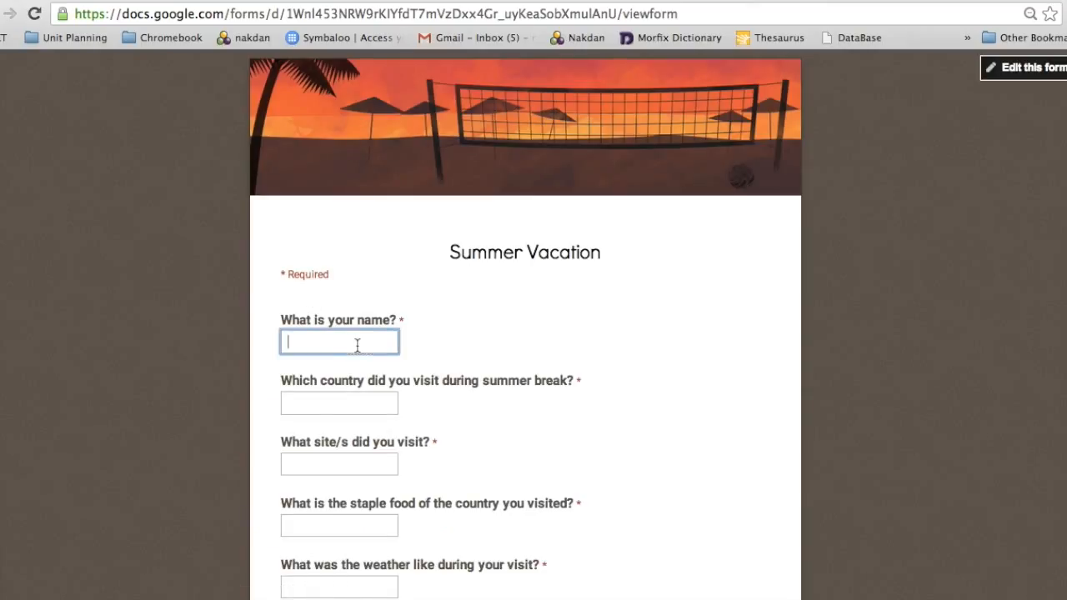
{"action": "type", "text": "Rinat"}
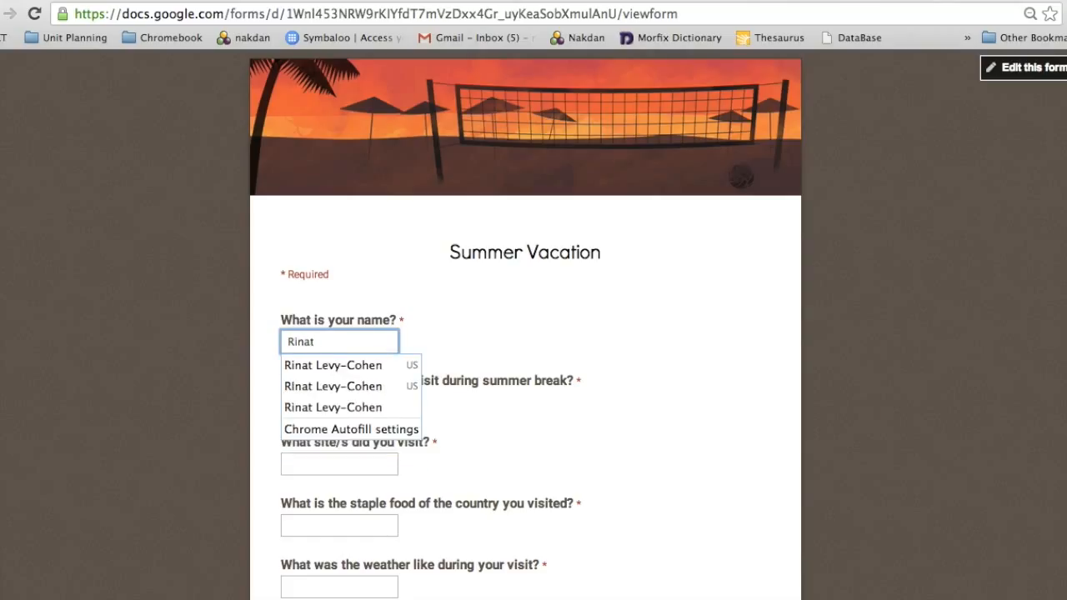
{"action": "left_click", "coordinate": [506, 425]}
{"action": "left_click", "coordinate": [353, 401]}
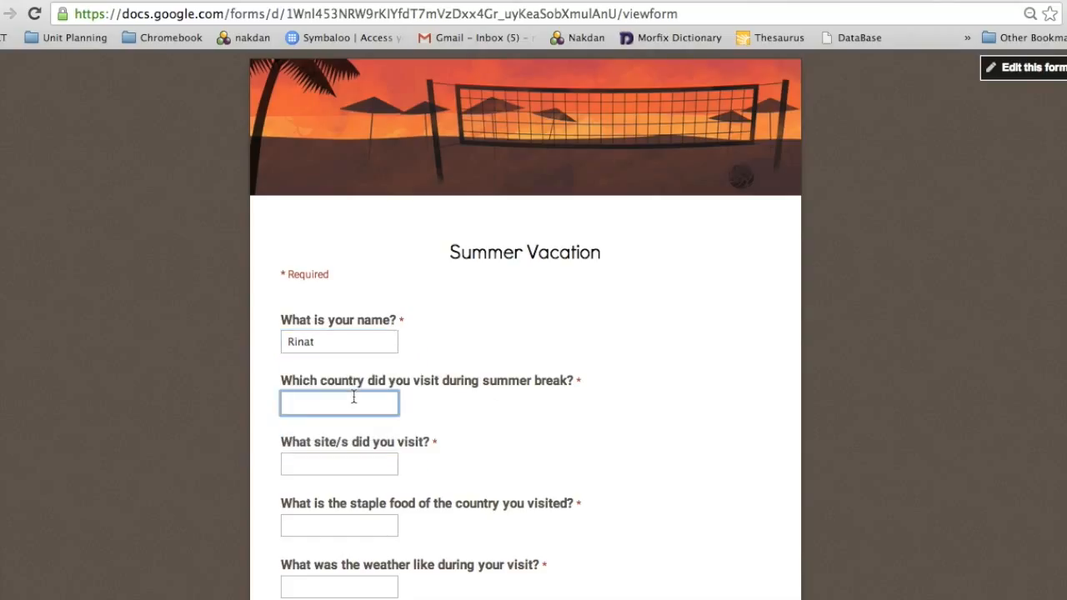
{"action": "type", "text": "Israel"}
{"action": "left_click", "coordinate": [347, 464]}
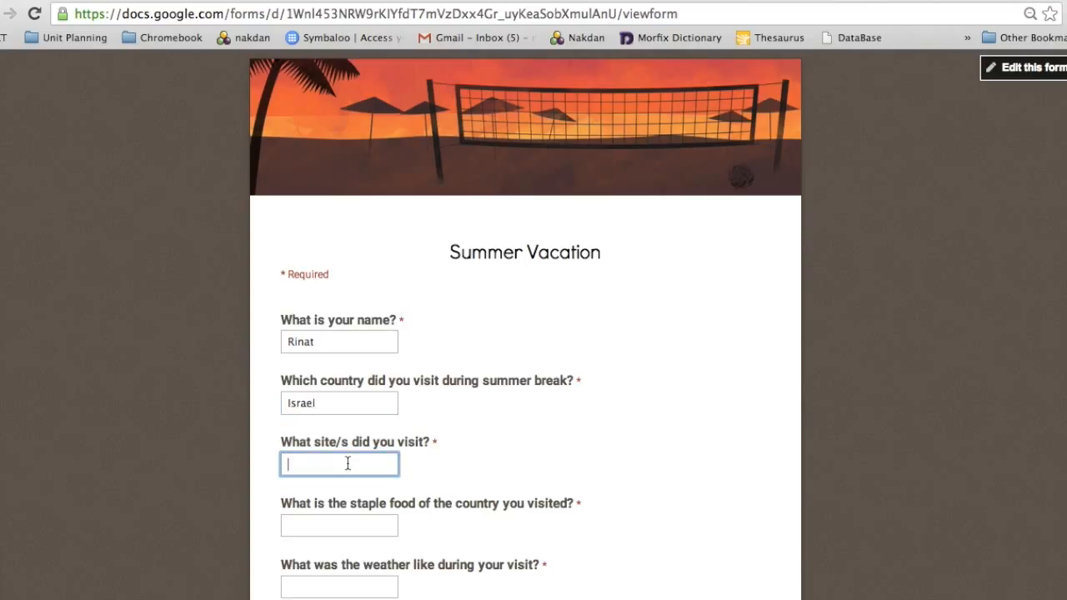
{"action": "type", "text": "Western Wall"}
{"action": "left_click", "coordinate": [419, 503]}
- Answer staple food 'חומוס', weather 'חם מואד!!', languages 'Hebrew, English and Arabic', then submit
{"action": "scroll", "coordinate": [429, 528], "scroll_direction": "down", "scroll_amount": 2}
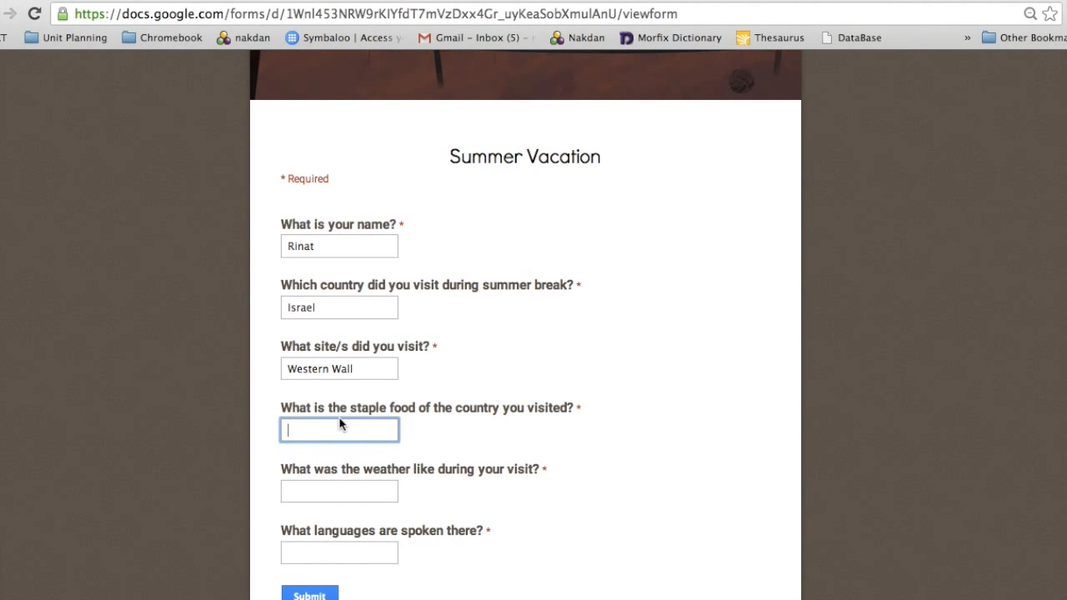
{"action": "left_click", "coordinate": [330, 427]}
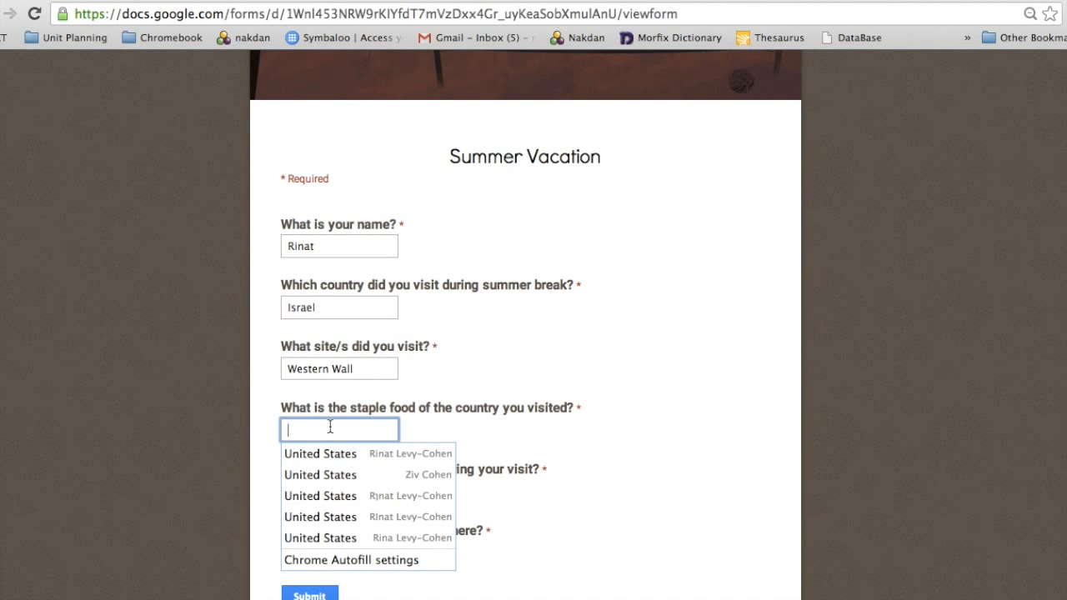
{"action": "type", "text": "חומוס ופלאפל"}
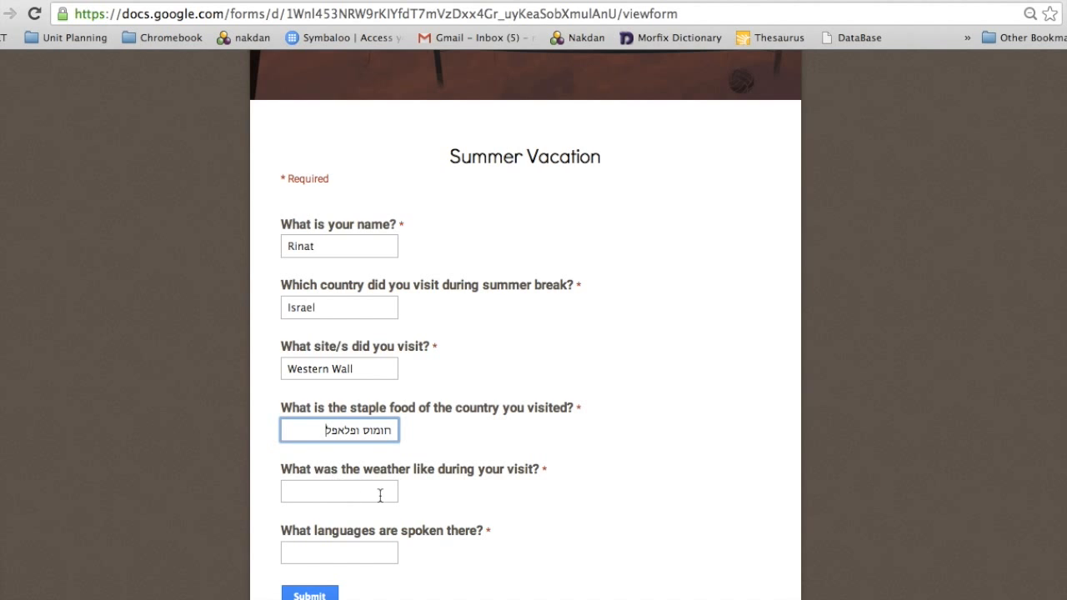
{"action": "left_click", "coordinate": [380, 495]}
{"action": "scroll", "coordinate": [473, 515], "scroll_direction": "down", "scroll_amount": 2}
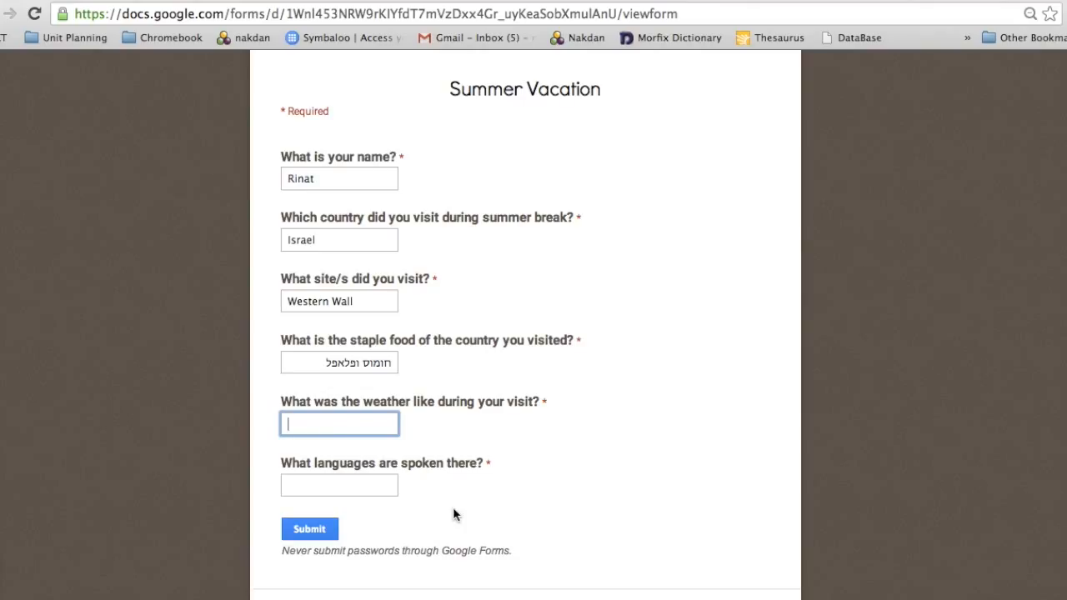
{"action": "type", "text": "חם מואד"}
{"action": "type", "text": "!!"}
{"action": "left_click", "coordinate": [356, 484]}
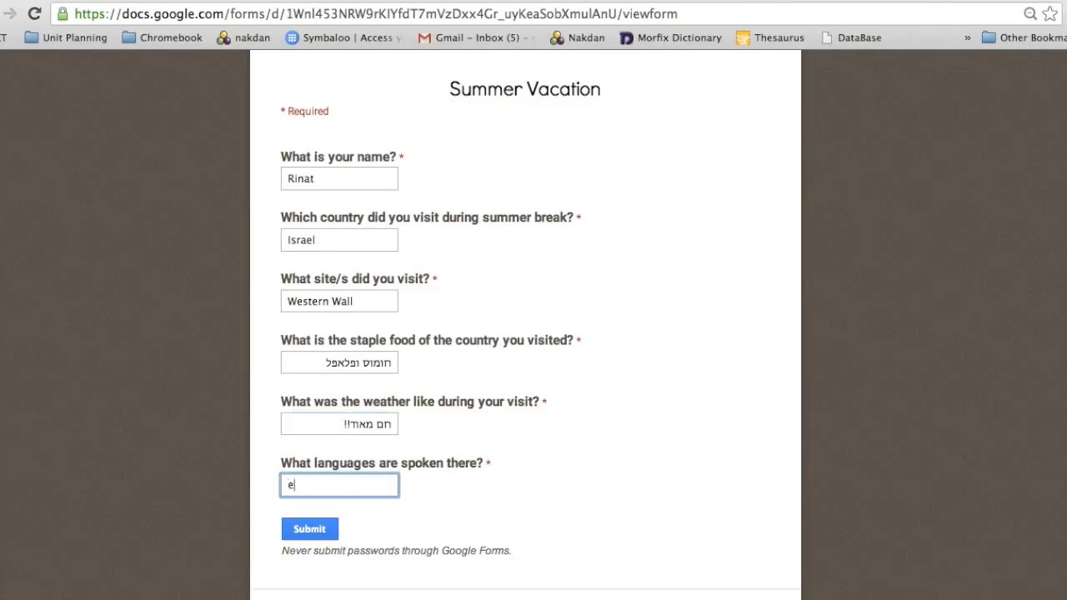
{"action": "type", "text": "Hebrew, English a"}
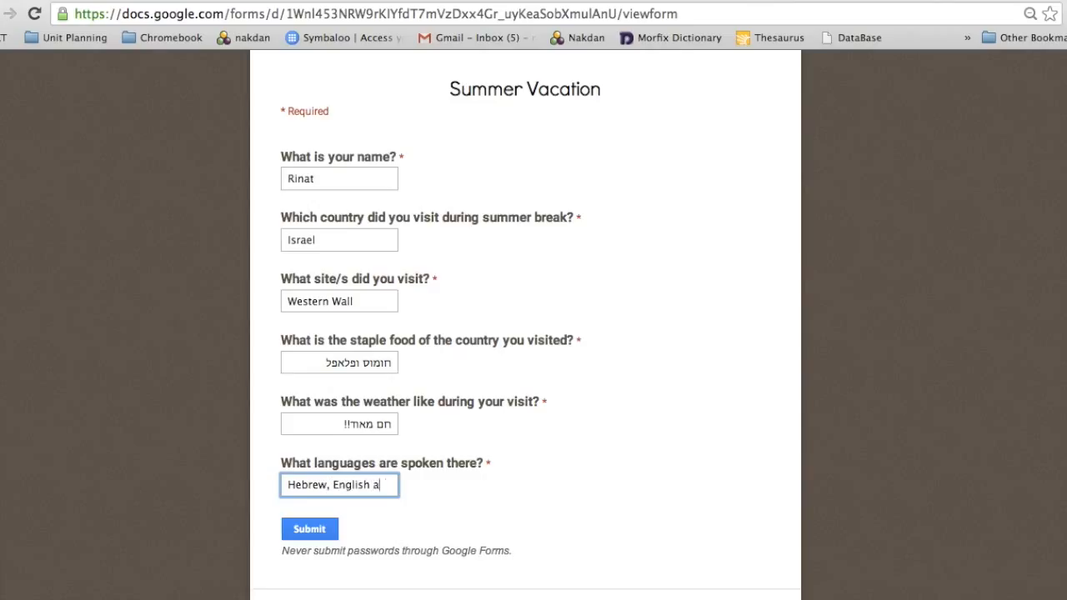
{"action": "type", "text": "nd,"}
{"action": "key", "text": "Right"}
{"action": "key", "text": "Right"}
{"action": "key", "text": "Right"}
{"action": "key", "text": "Right"}
{"action": "type", "text": "Arabic"}
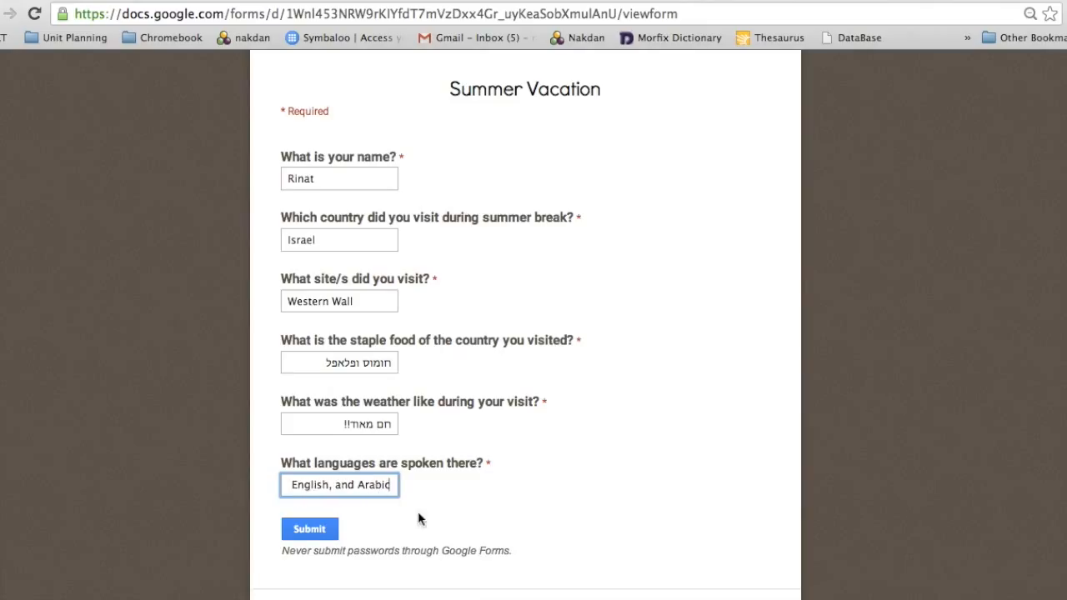
{"action": "left_click", "coordinate": [302, 534]}
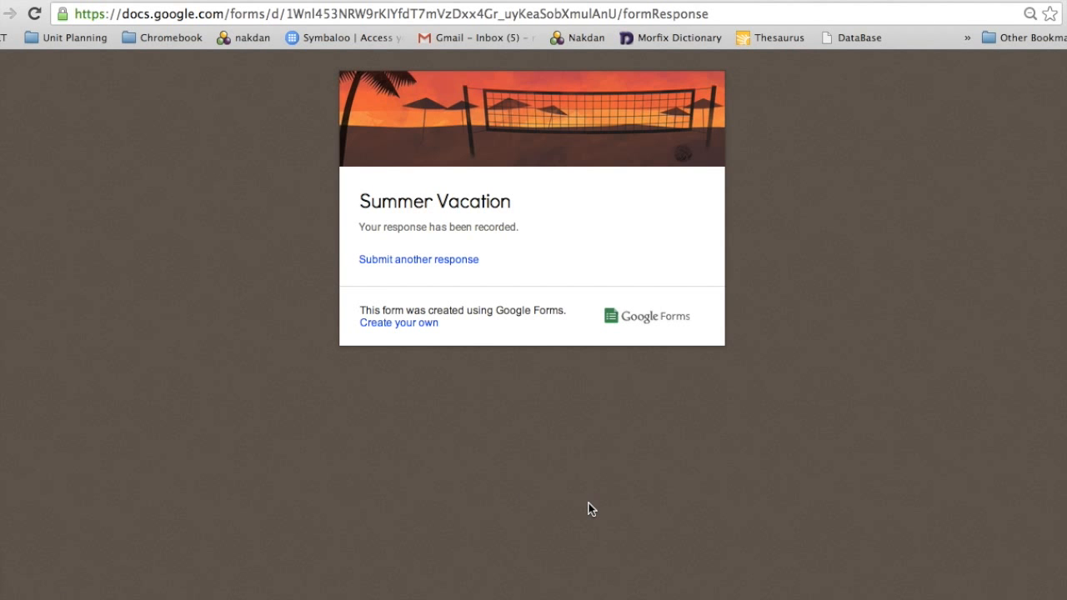
- Return to the form editor and open the Summer Vacation responses spreadsheet
{"action": "left_click", "coordinate": [865, 1]}
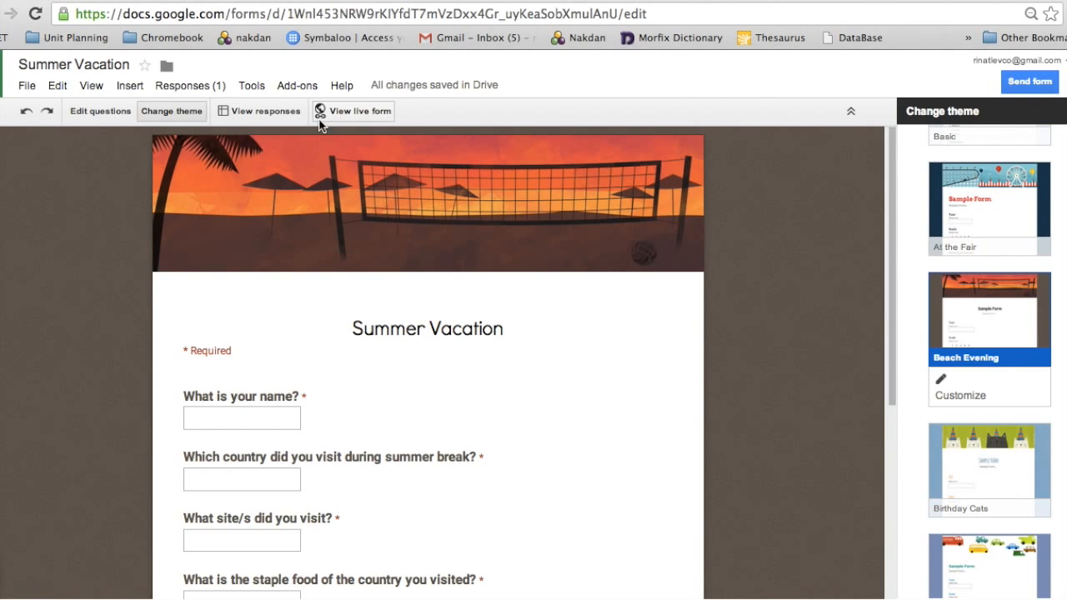
{"action": "left_click", "coordinate": [266, 115]}
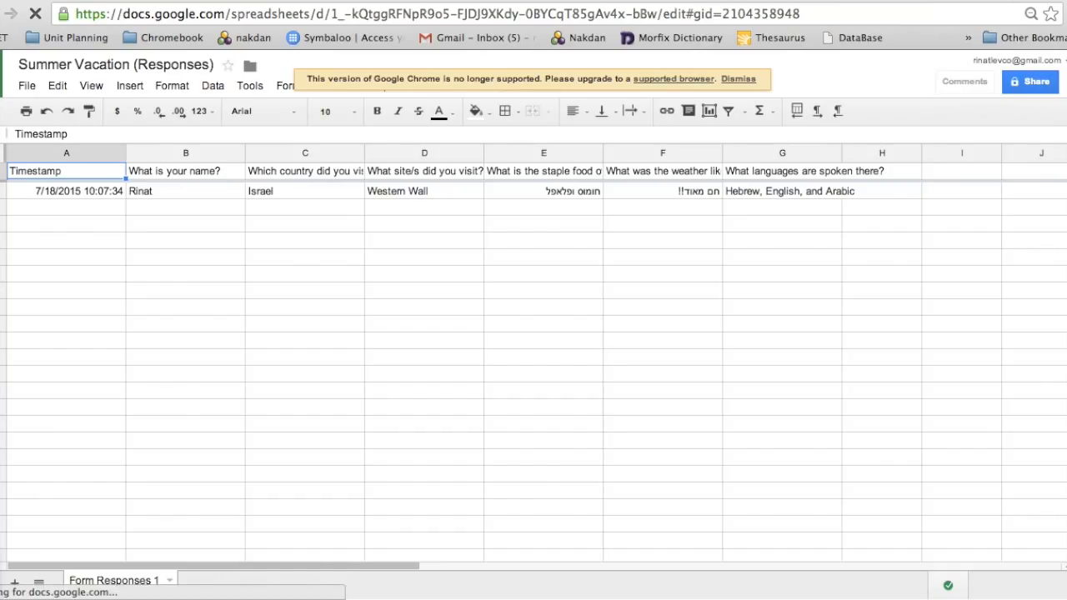
{"action": "left_click", "coordinate": [1035, 1]}
- Load google.com/mymaps in the new tab
{"action": "type", "text": "googl"}
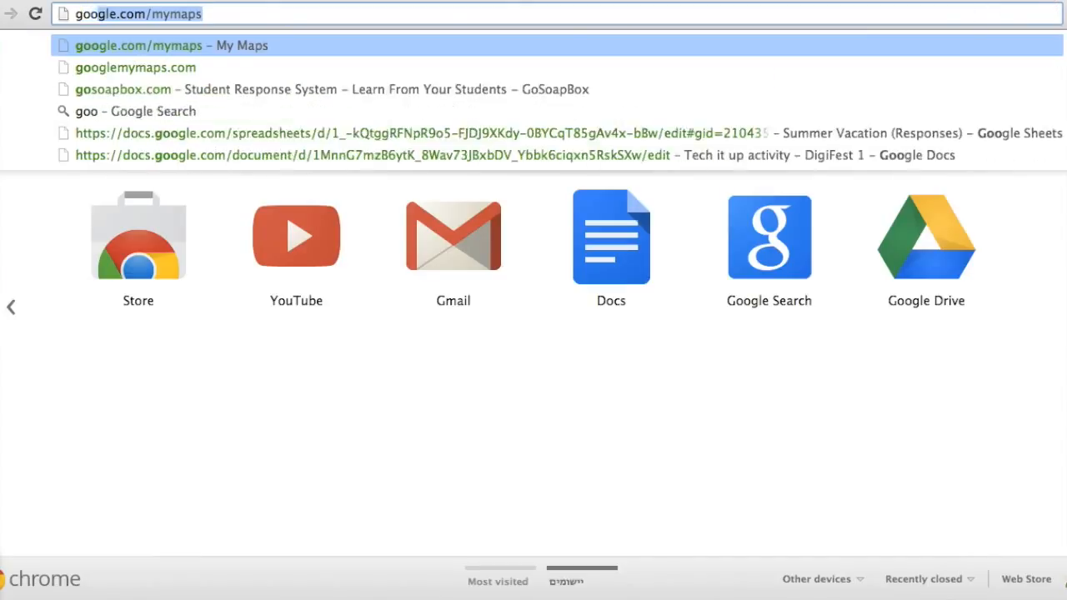
{"action": "type", "text": "e.com/"}
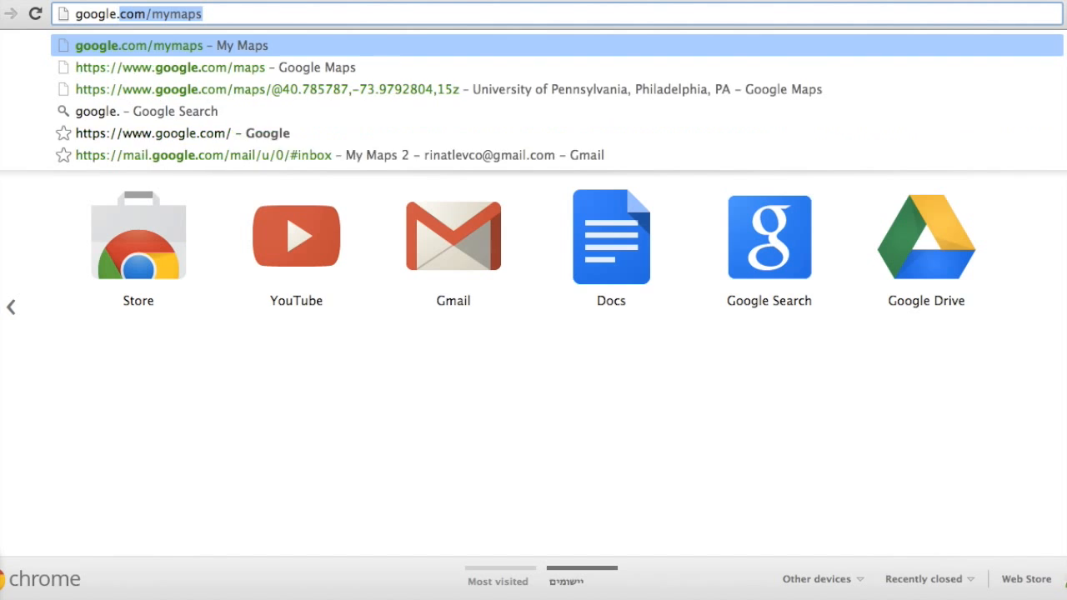
{"action": "key", "text": "Return"}
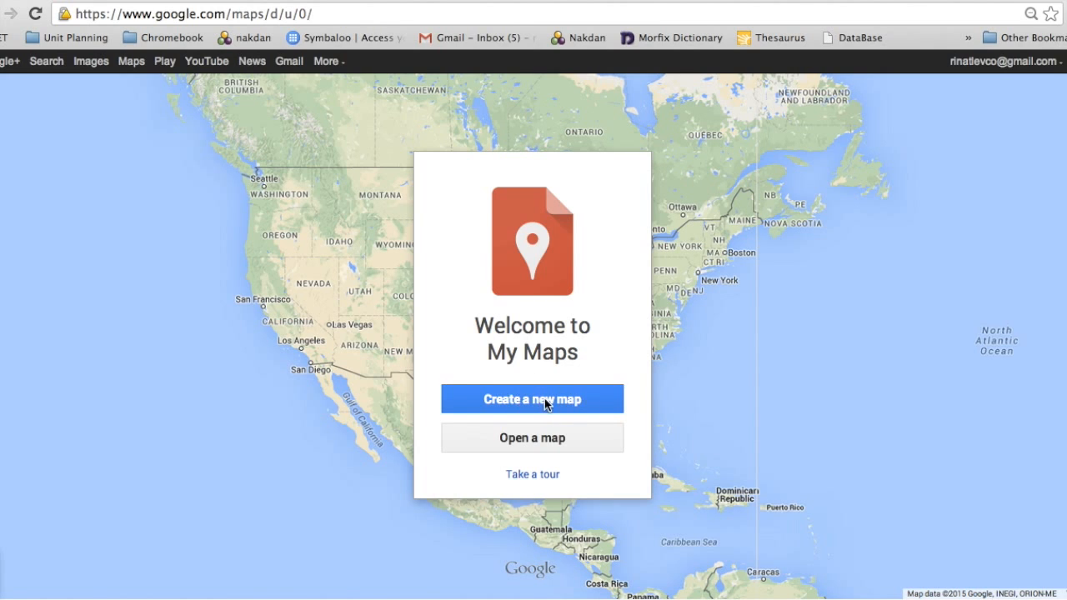
- Create a blank map and import the Summer Vacation responses sheet from Google Drive
{"action": "left_click", "coordinate": [547, 403]}
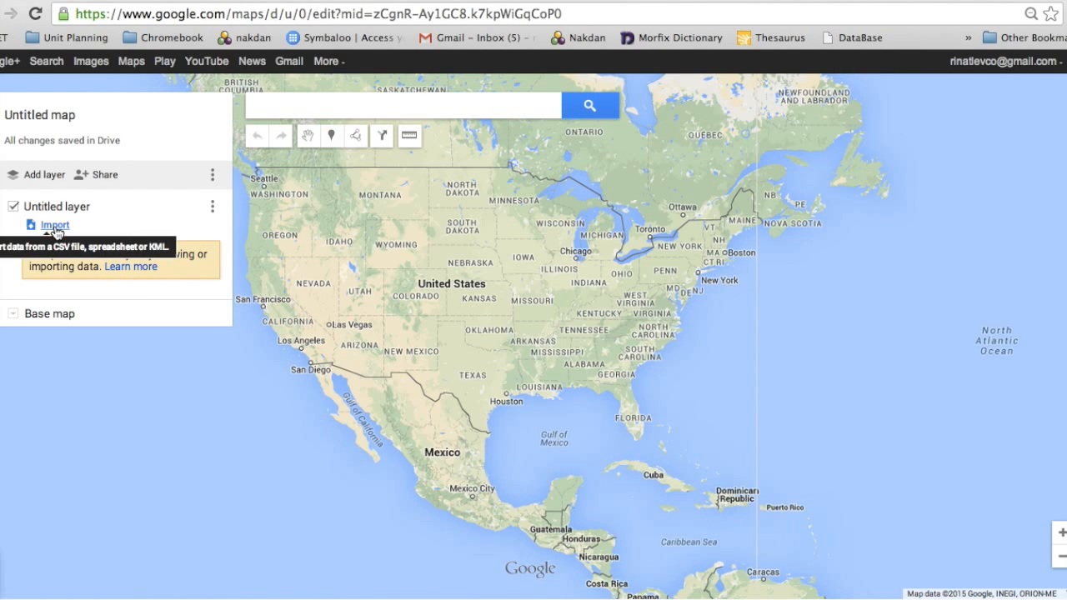
{"action": "left_click", "coordinate": [55, 230]}
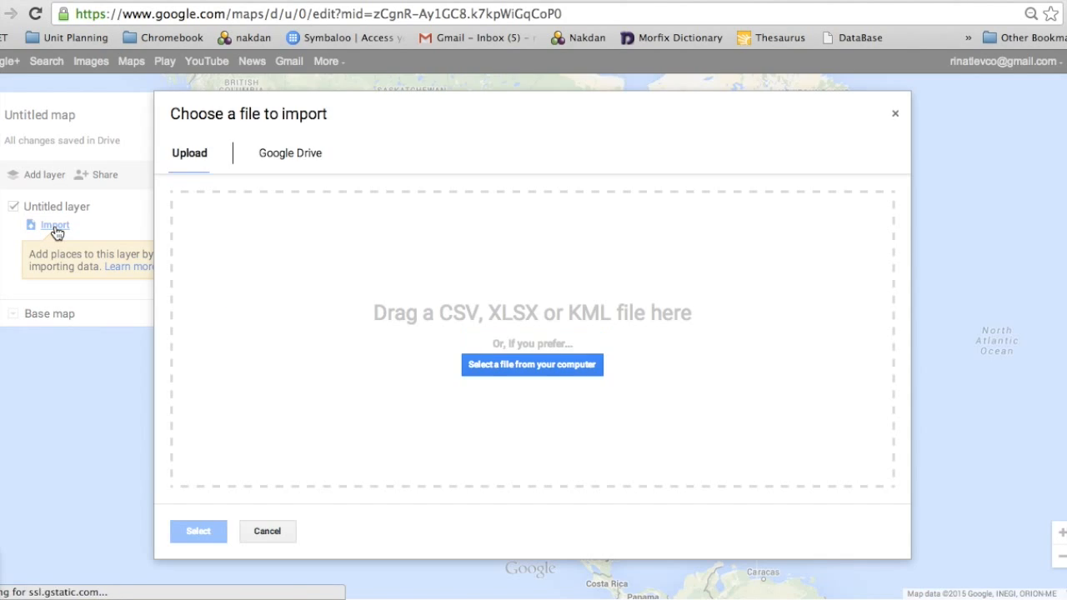
{"action": "left_click", "coordinate": [261, 153]}
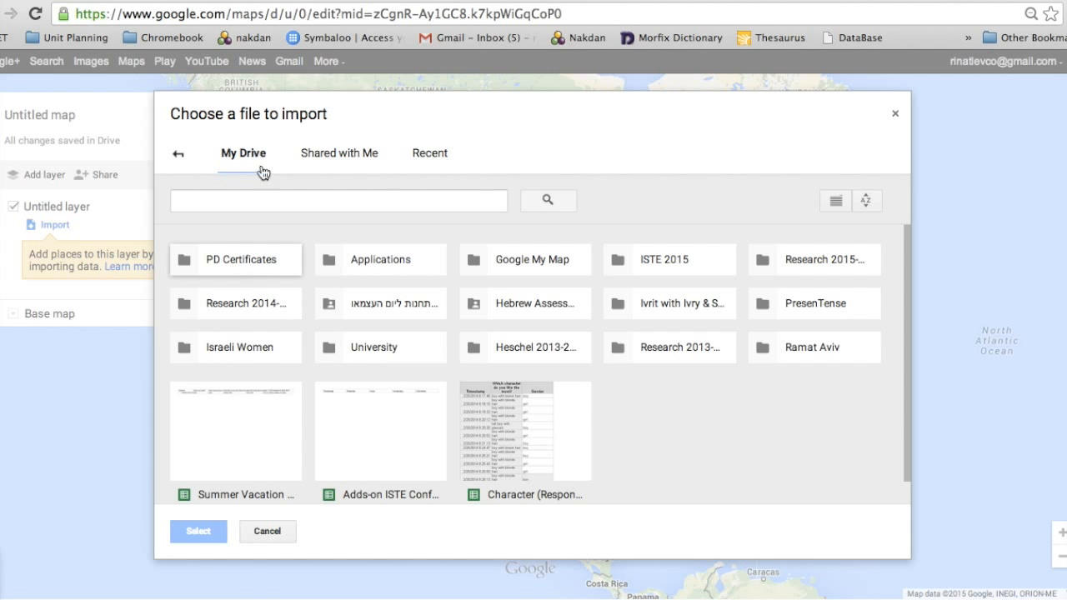
{"action": "left_click", "coordinate": [257, 442]}
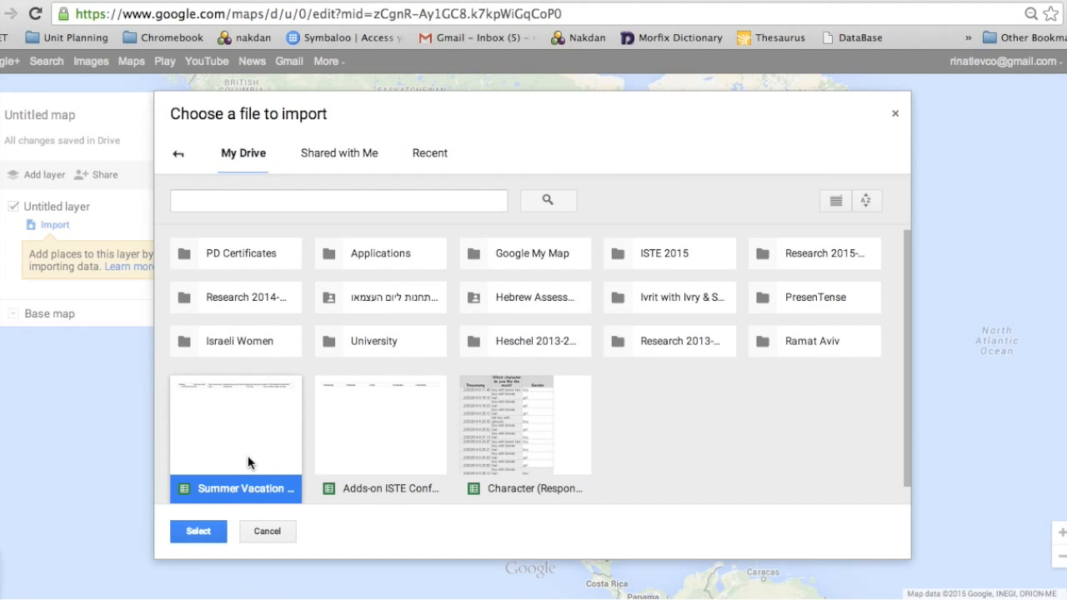
{"action": "left_click", "coordinate": [205, 534]}
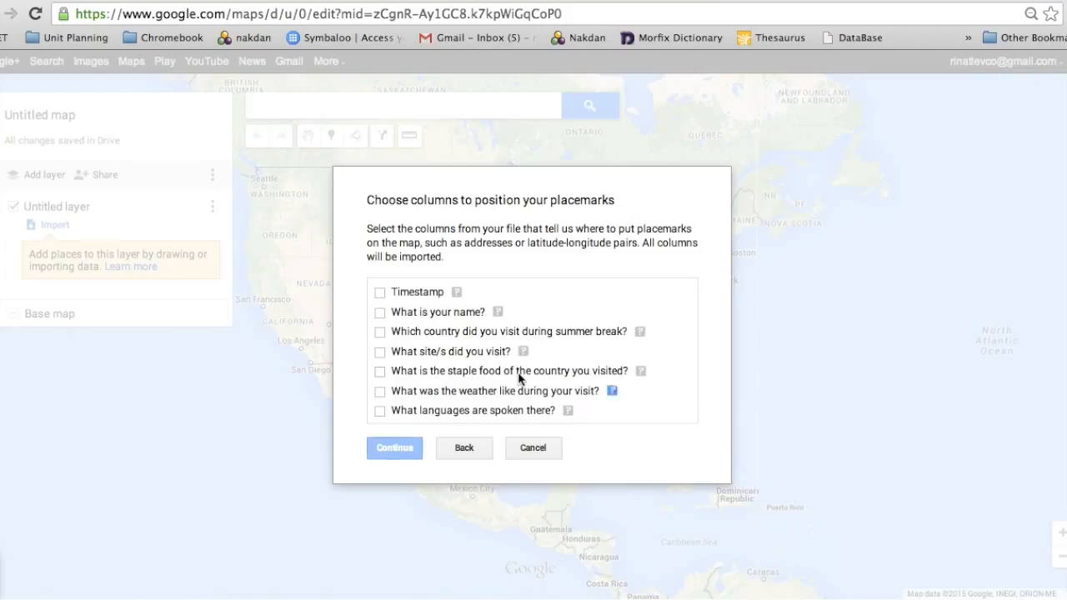
- Position markers by the country-visited column and title them with respondents' names
{"action": "left_click", "coordinate": [380, 333]}
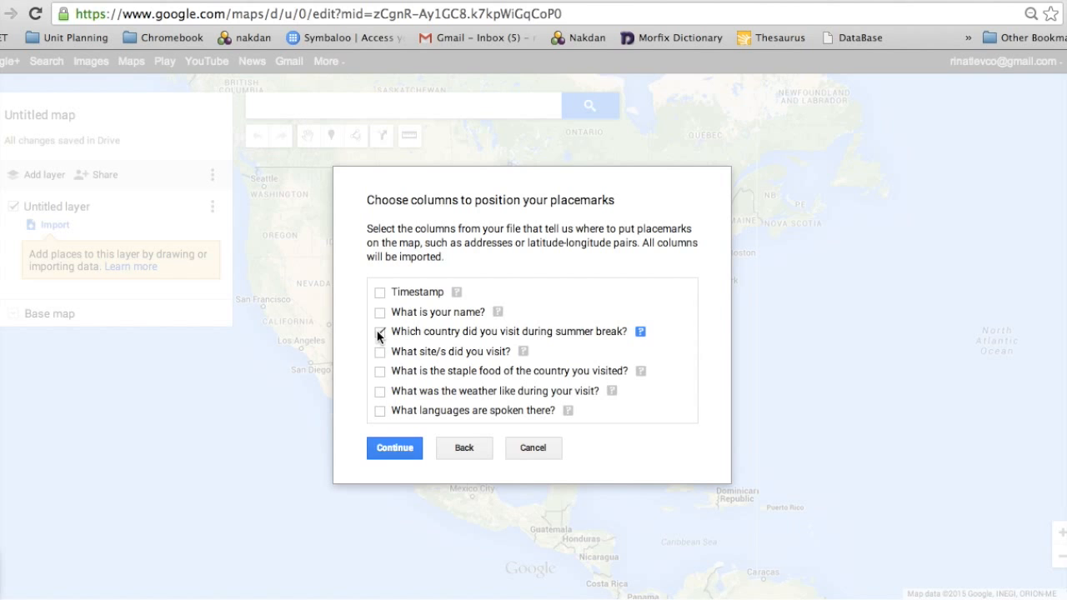
{"action": "left_click", "coordinate": [397, 450]}
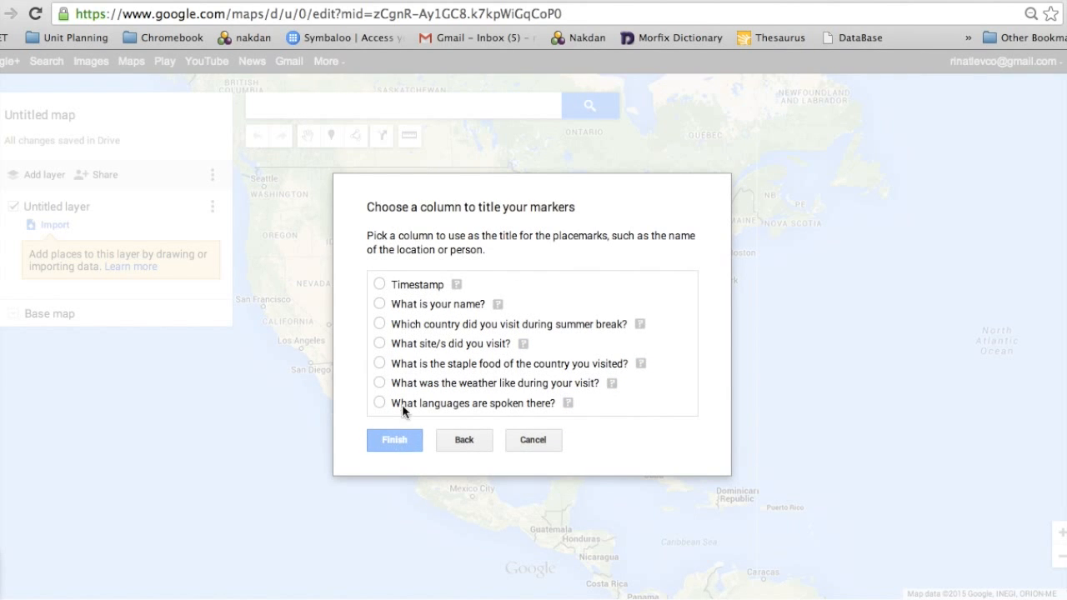
{"action": "left_click", "coordinate": [380, 304]}
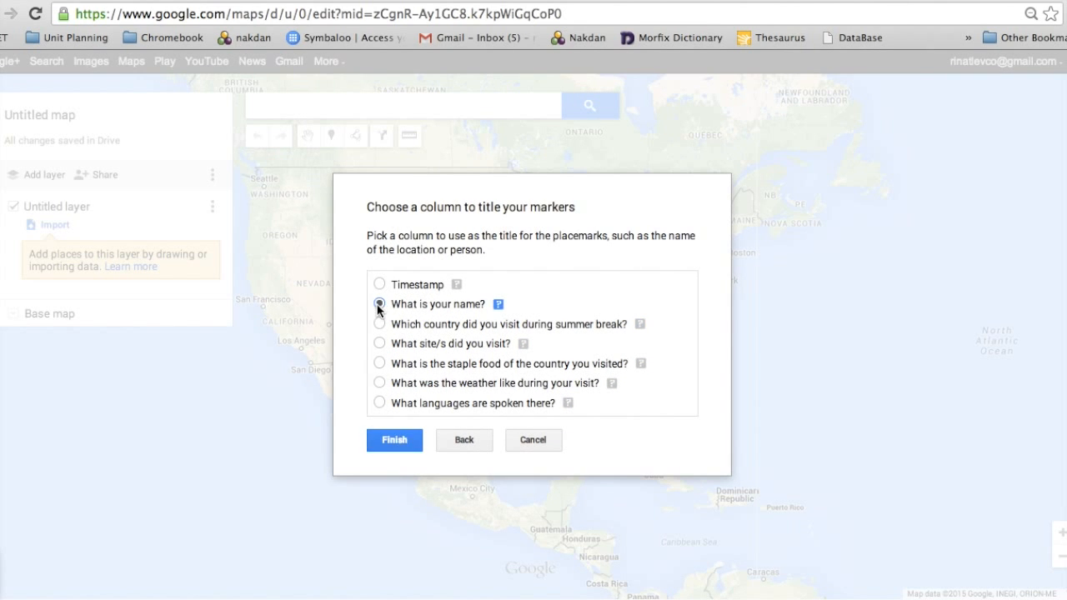
{"action": "left_click", "coordinate": [402, 442]}
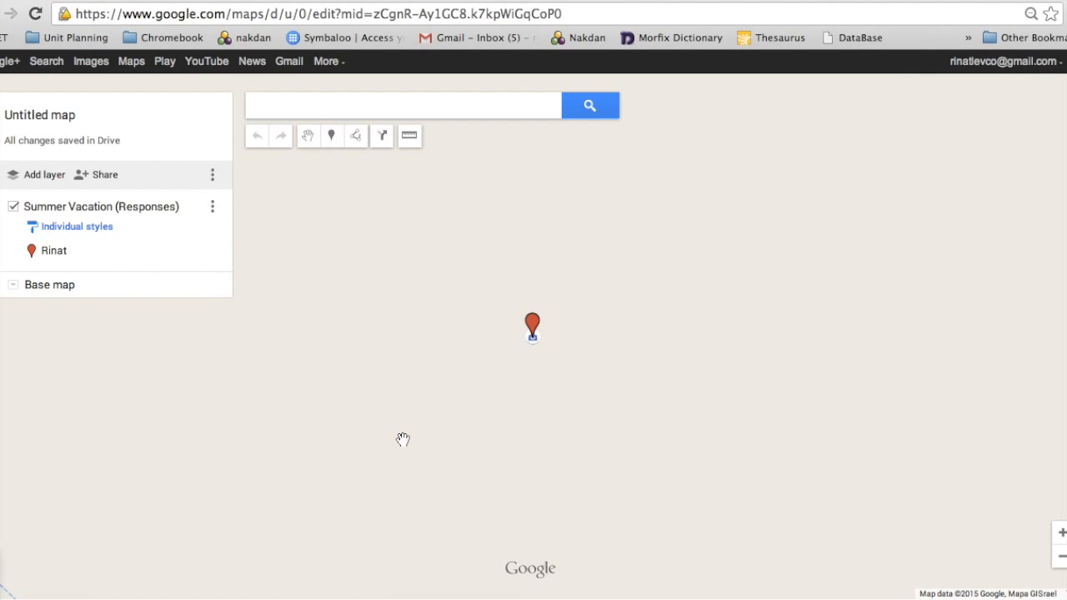
- Zoom out from the marker's close-up to a Morocco-to-India view of the region
{"action": "left_click", "coordinate": [1061, 560]}
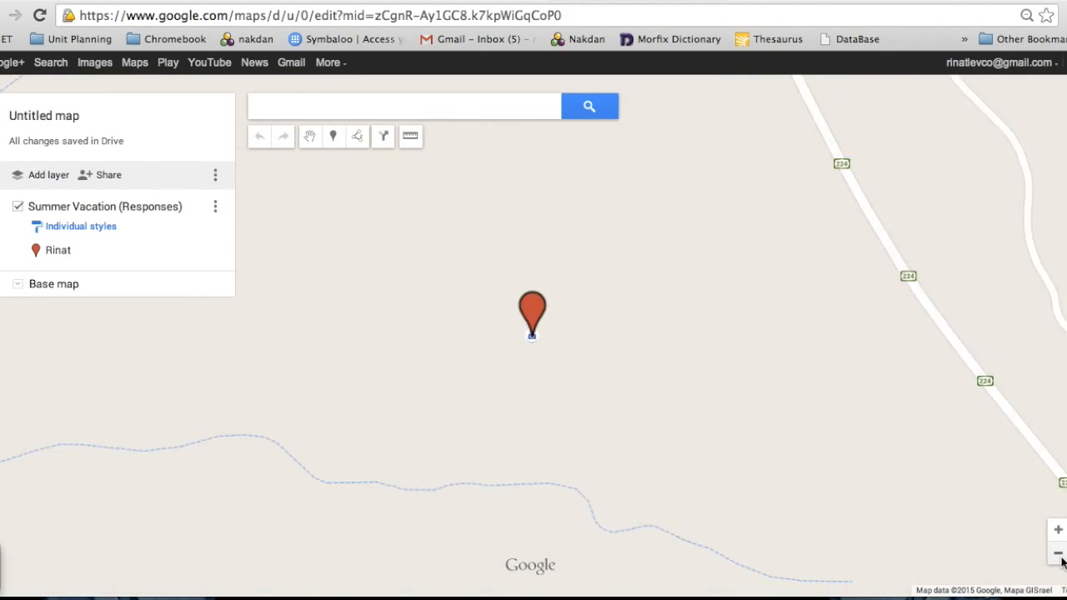
{"action": "left_click", "coordinate": [1061, 561]}
{"action": "left_click", "coordinate": [1061, 560]}
{"action": "left_click", "coordinate": [1061, 560]}
{"action": "left_click", "coordinate": [1061, 560]}
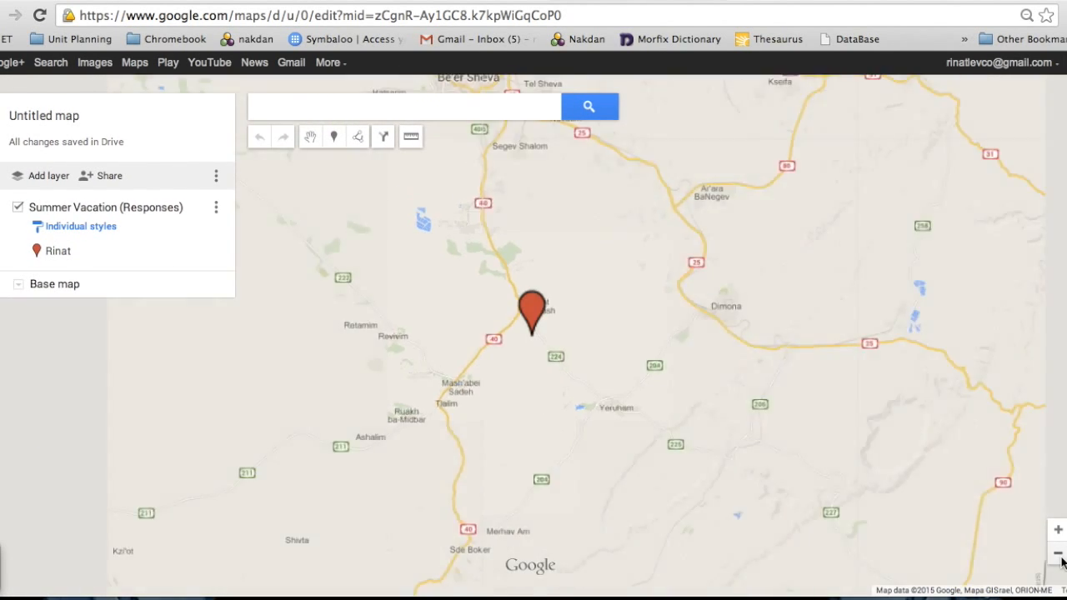
{"action": "left_click", "coordinate": [1062, 560]}
{"action": "left_click", "coordinate": [1061, 561]}
{"action": "left_click", "coordinate": [1062, 561]}
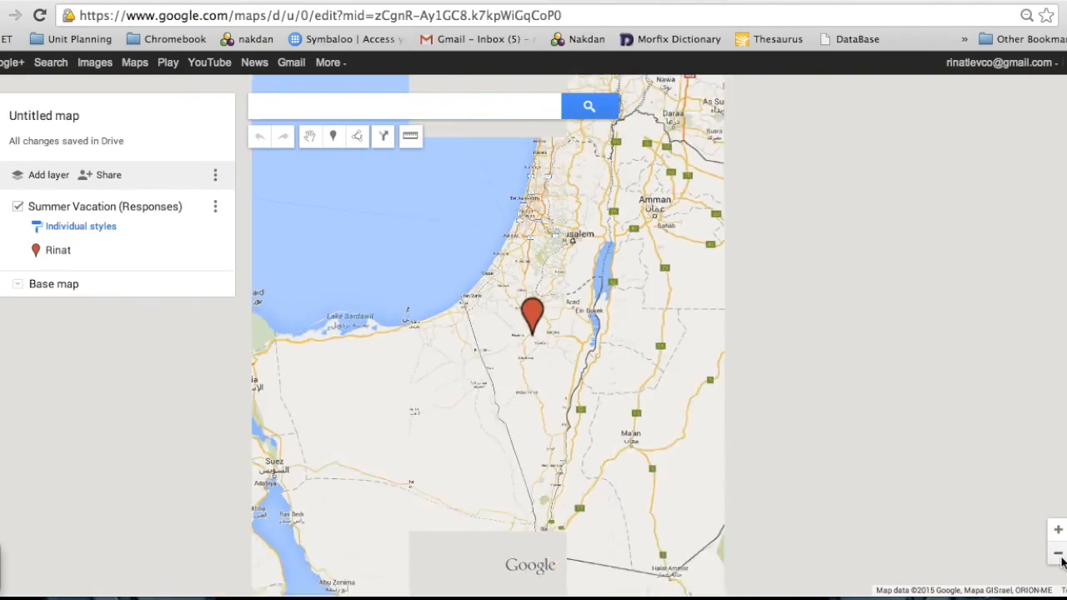
{"action": "left_click", "coordinate": [1061, 561]}
{"action": "left_click", "coordinate": [1061, 561]}
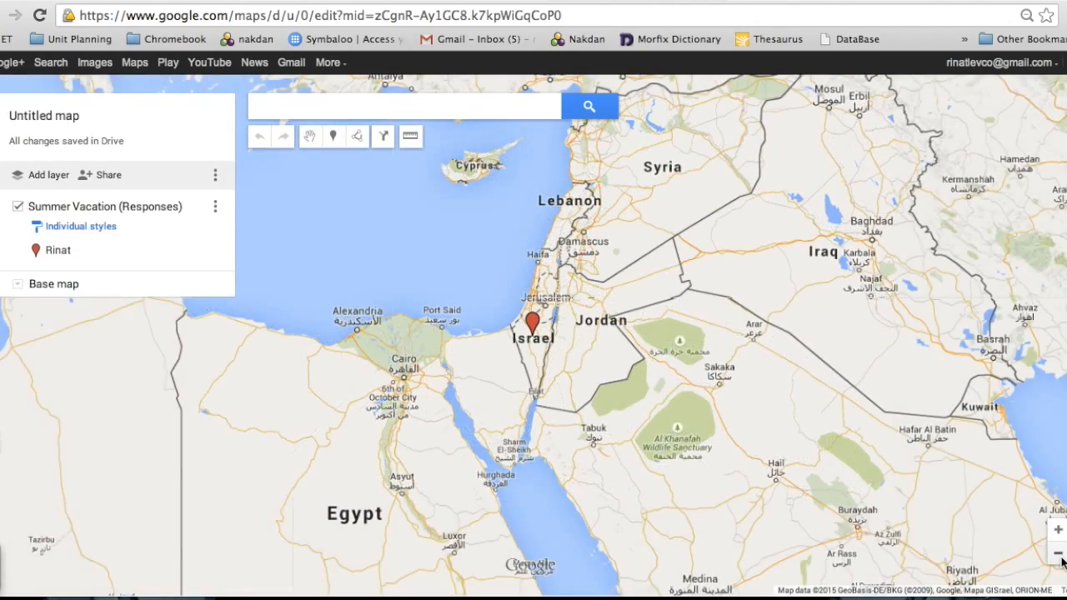
{"action": "left_click", "coordinate": [1057, 554]}
{"action": "left_click", "coordinate": [1058, 554]}
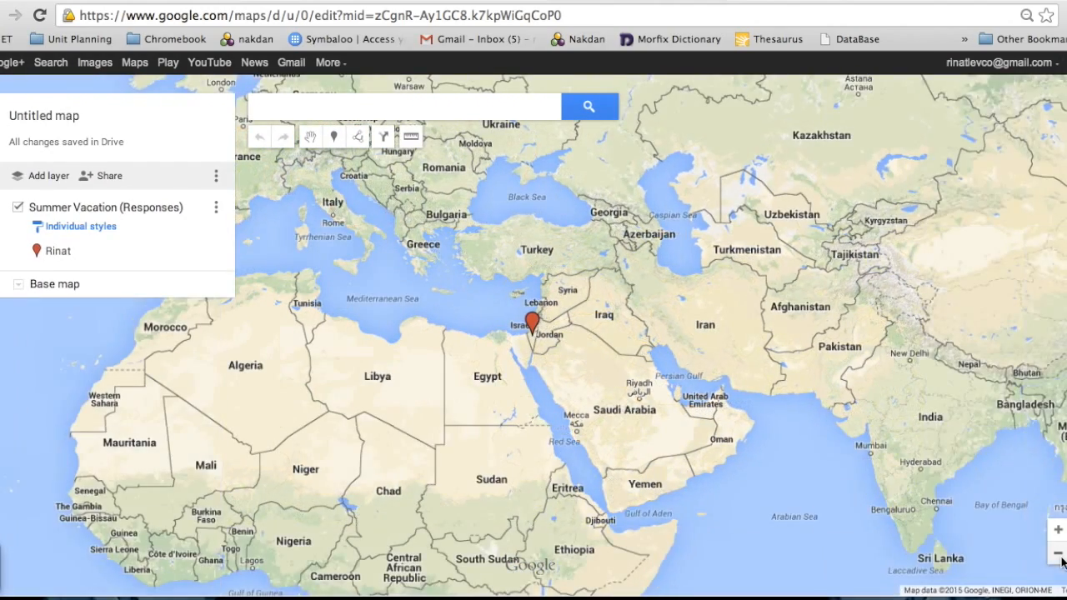
- Recentre the map on the Israel marker and open its submitted answers
{"action": "left_click_drag", "start_coordinate": [538, 330], "coordinate": [689, 382]}
{"action": "left_click", "coordinate": [683, 377]}
{"action": "left_click", "coordinate": [682, 375]}
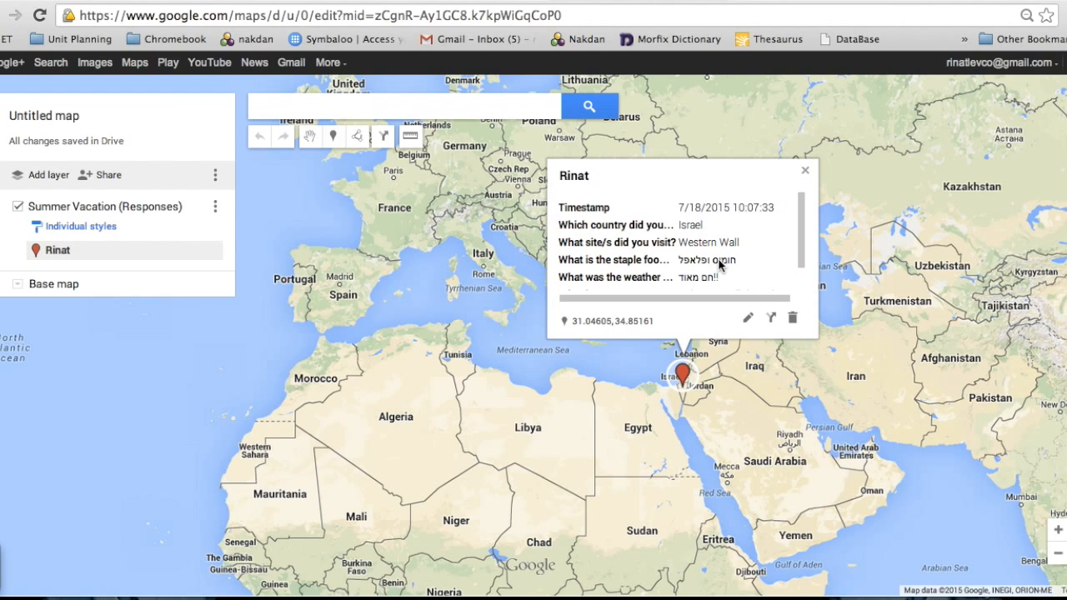
- Edit the Israel placemark, browsing the image and YouTube video attachment options, then cancel attaching
{"action": "left_click_drag", "start_coordinate": [804, 251], "coordinate": [800, 284]}
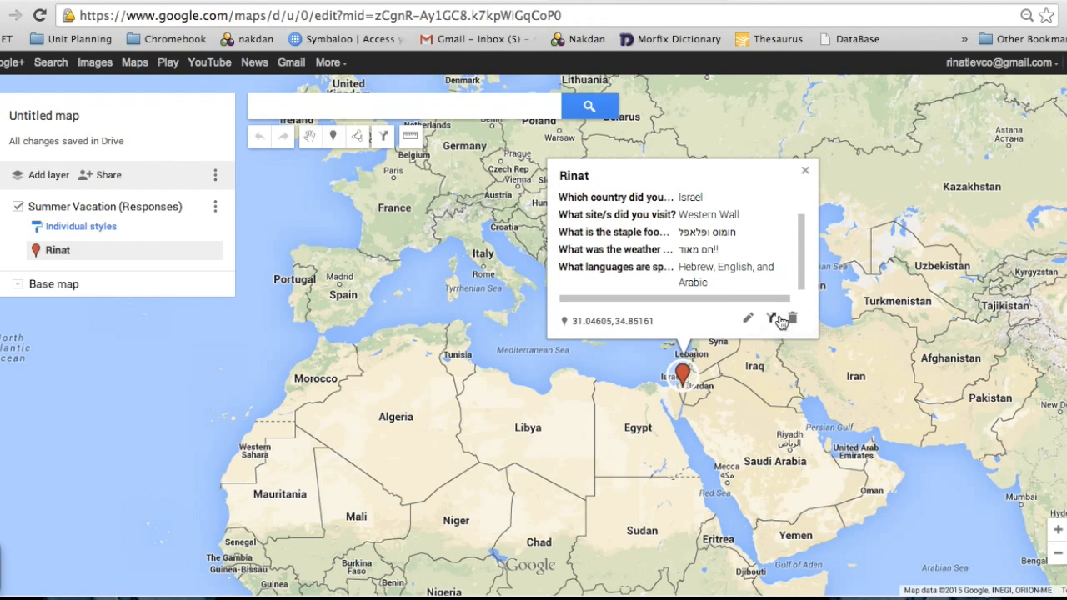
{"action": "left_click", "coordinate": [743, 320]}
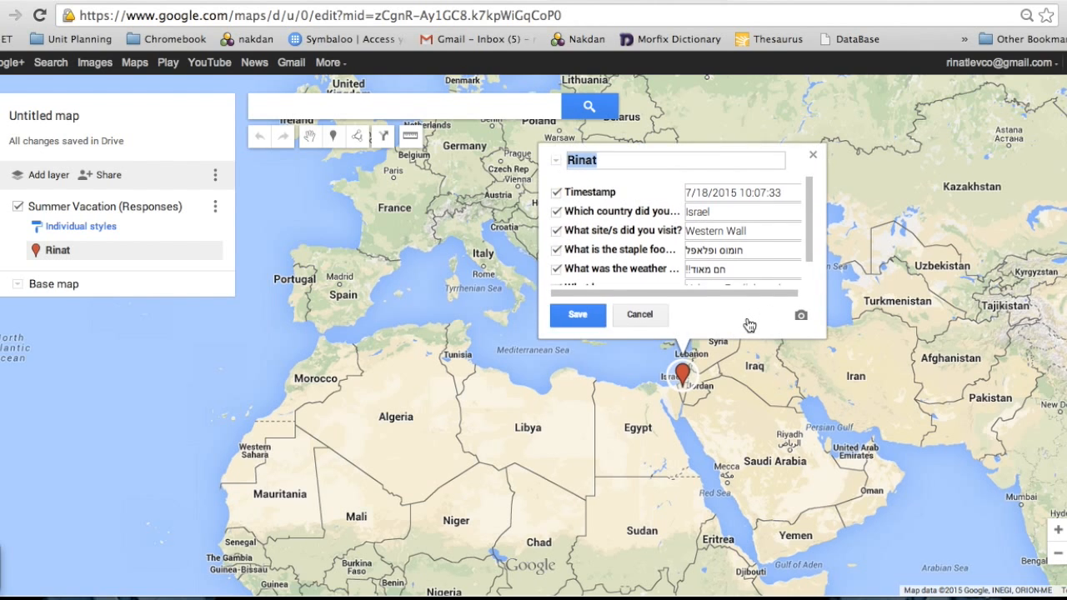
{"action": "left_click", "coordinate": [801, 326]}
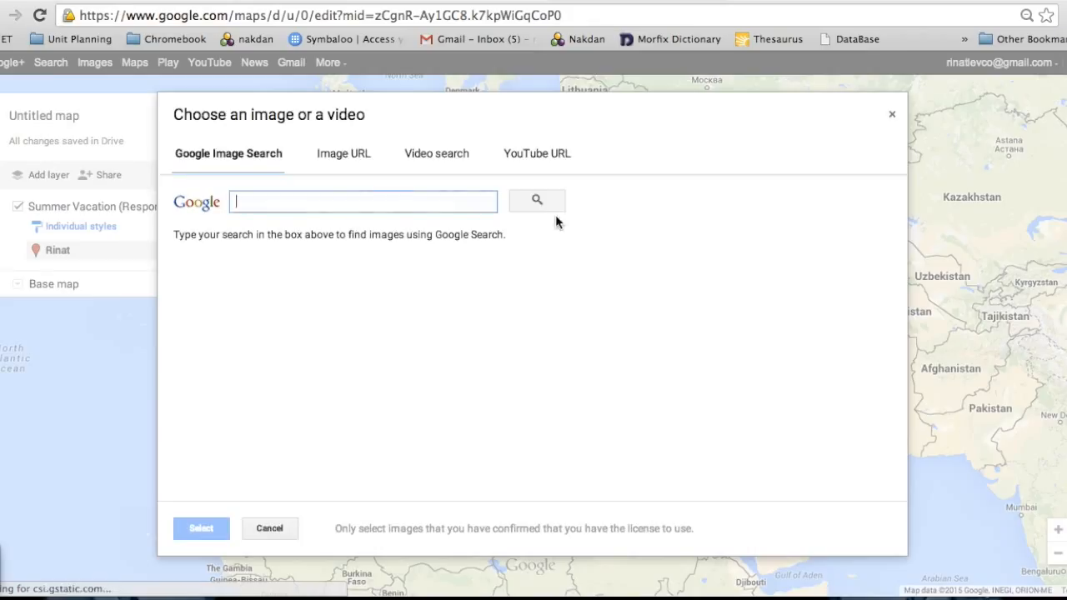
{"action": "left_click", "coordinate": [538, 164]}
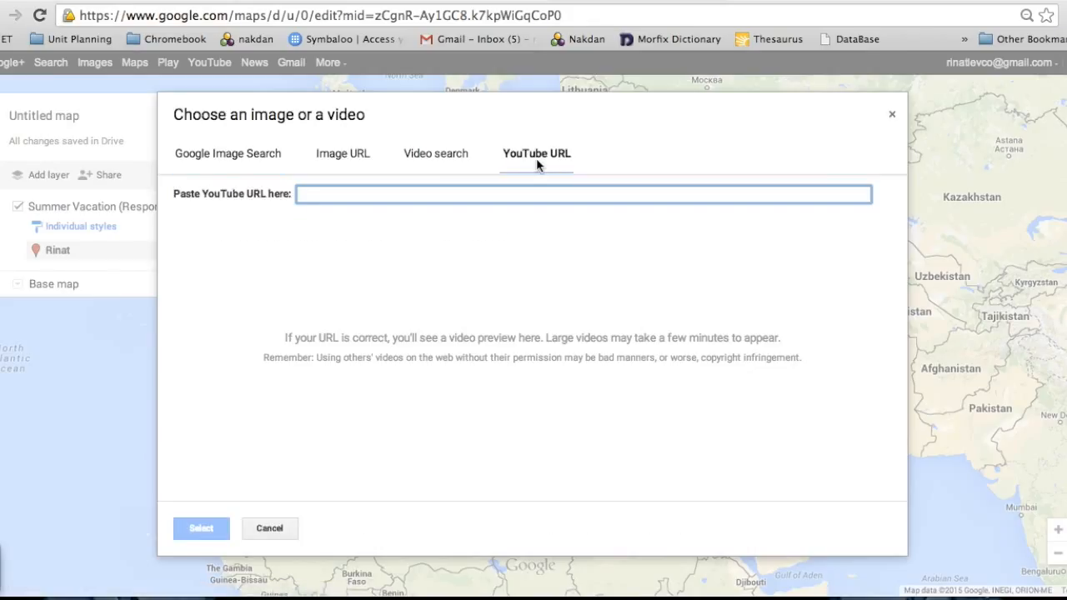
{"action": "left_click", "coordinate": [449, 157]}
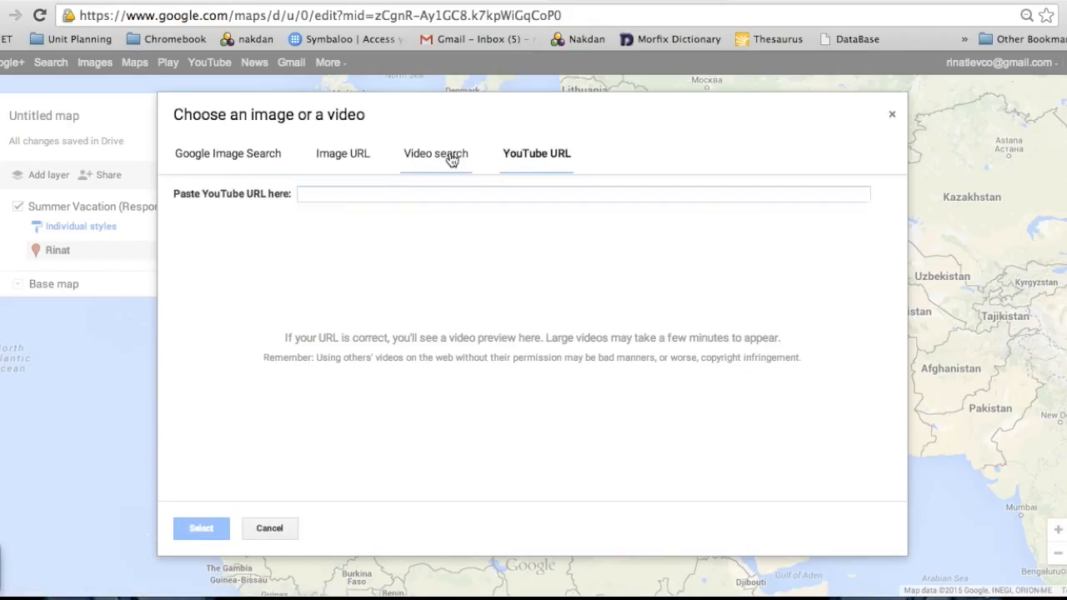
{"action": "left_click", "coordinate": [357, 156]}
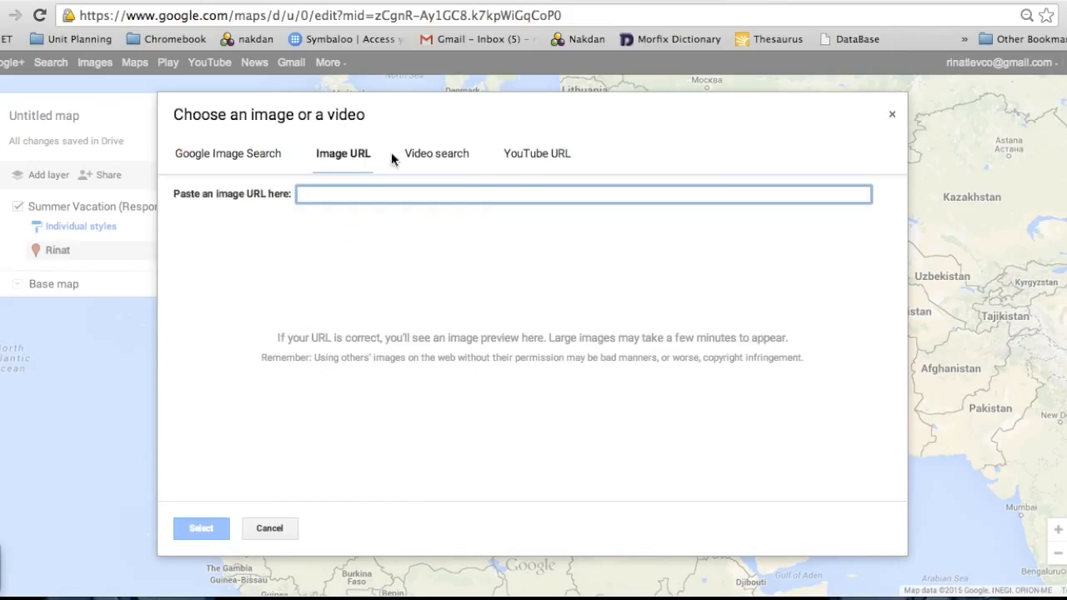
{"action": "left_click", "coordinate": [537, 158]}
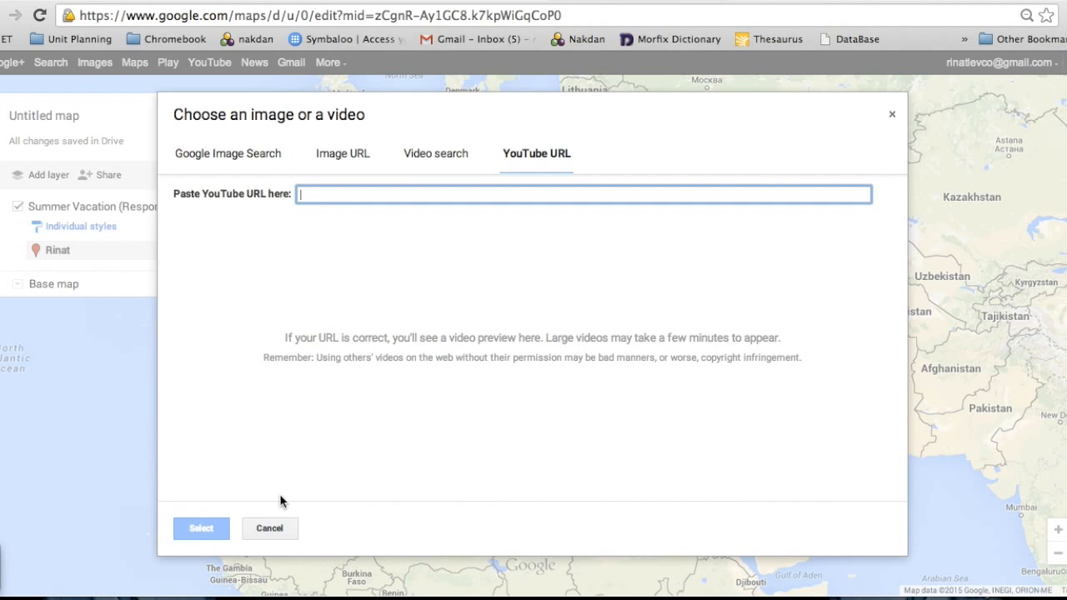
{"action": "left_click", "coordinate": [276, 527]}
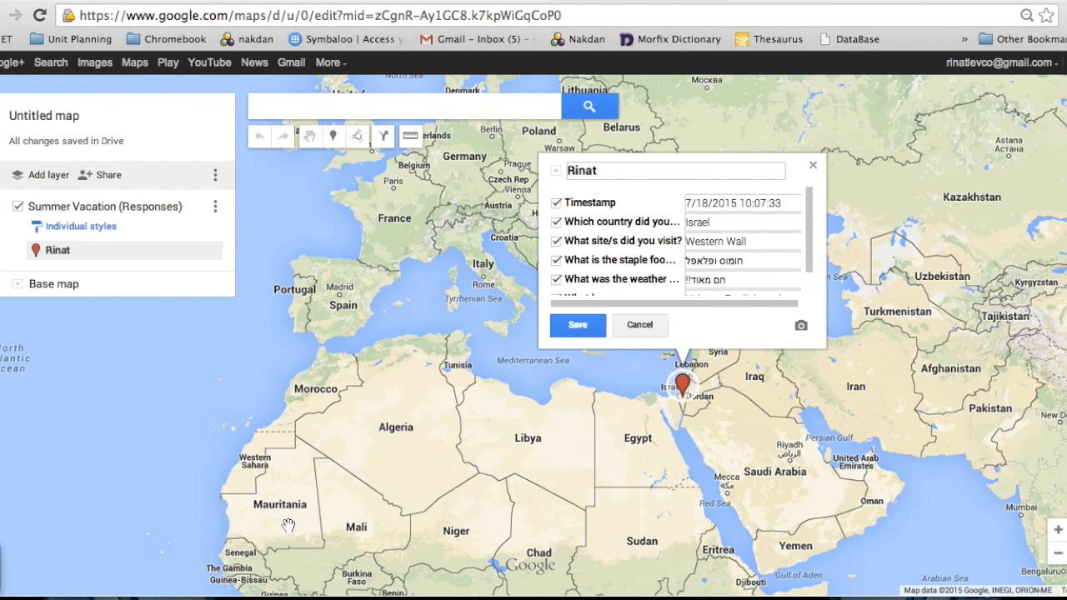
- Close the edit card, show the whole world with the Israel marker, and stop the screen recording
{"action": "left_click", "coordinate": [813, 166]}
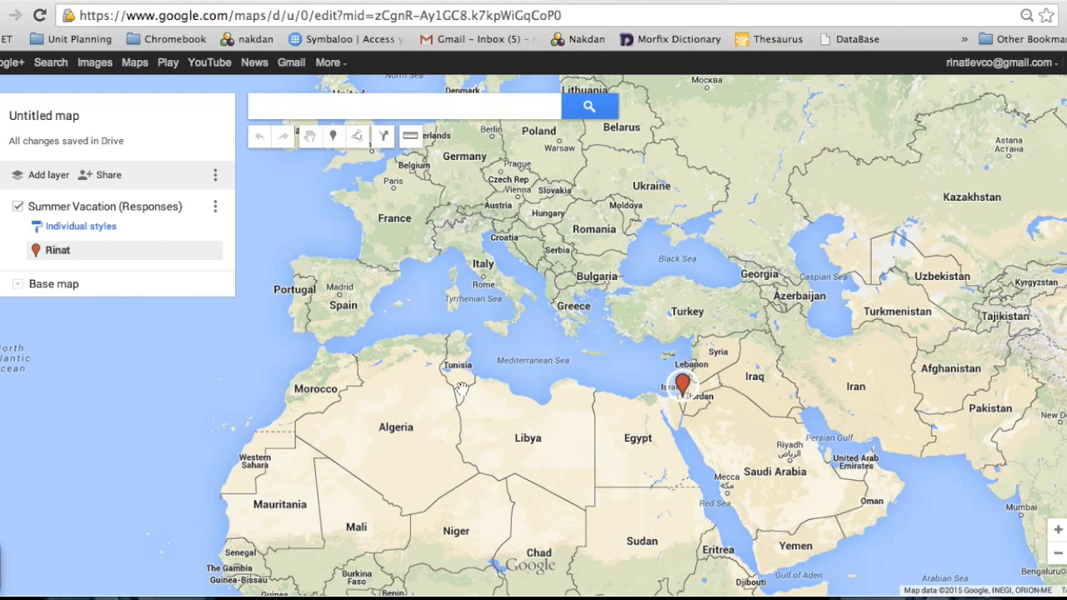
{"action": "left_click", "coordinate": [1057, 554]}
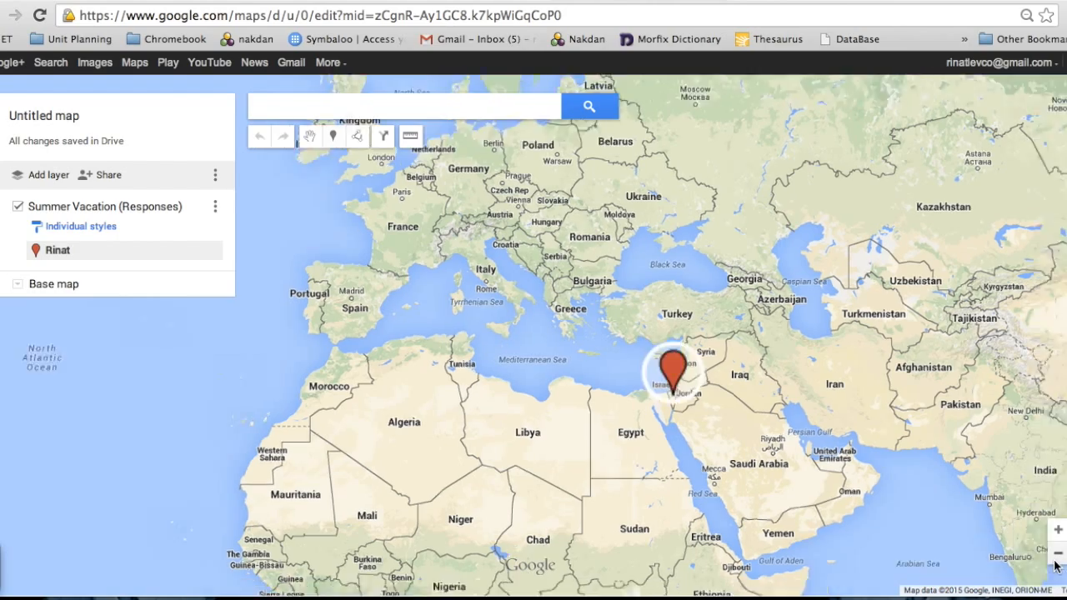
{"action": "left_click", "coordinate": [1057, 554]}
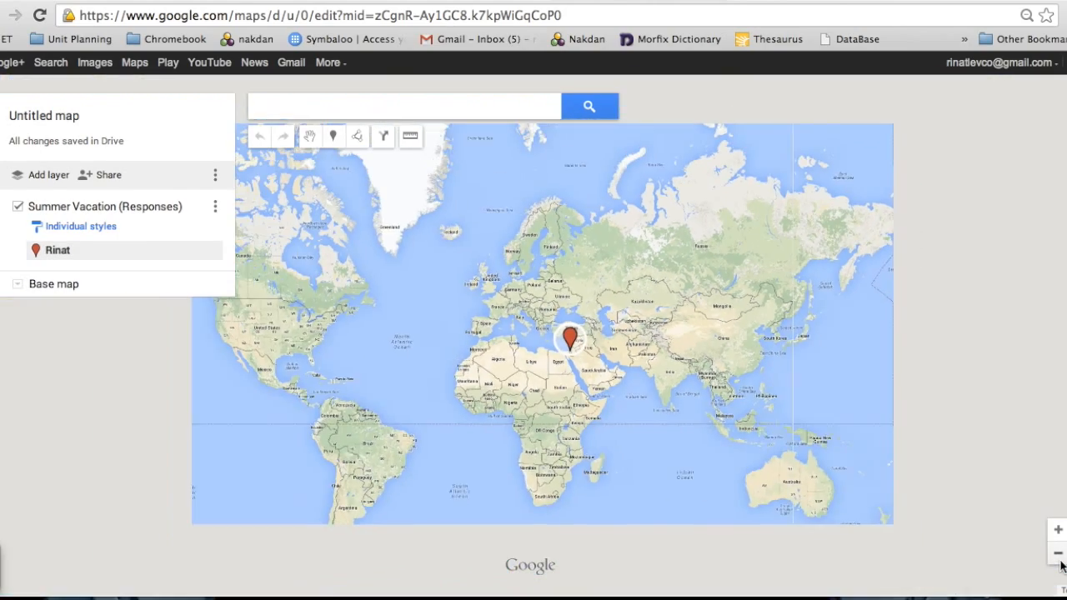
{"action": "left_click_drag", "start_coordinate": [593, 469], "coordinate": [737, 461]}
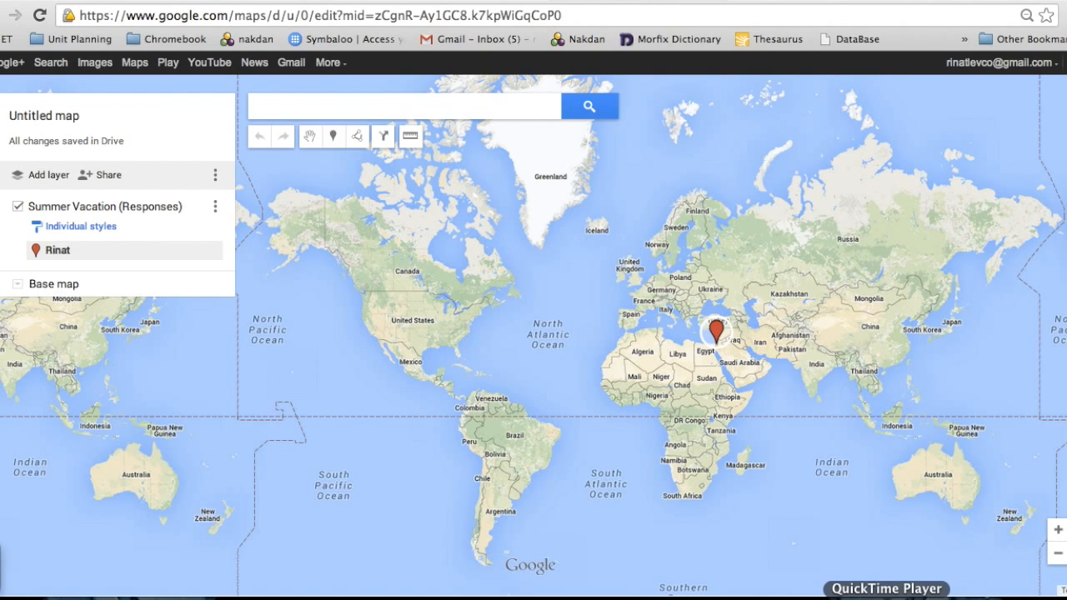
{"action": "right_click", "coordinate": [890, 595]}
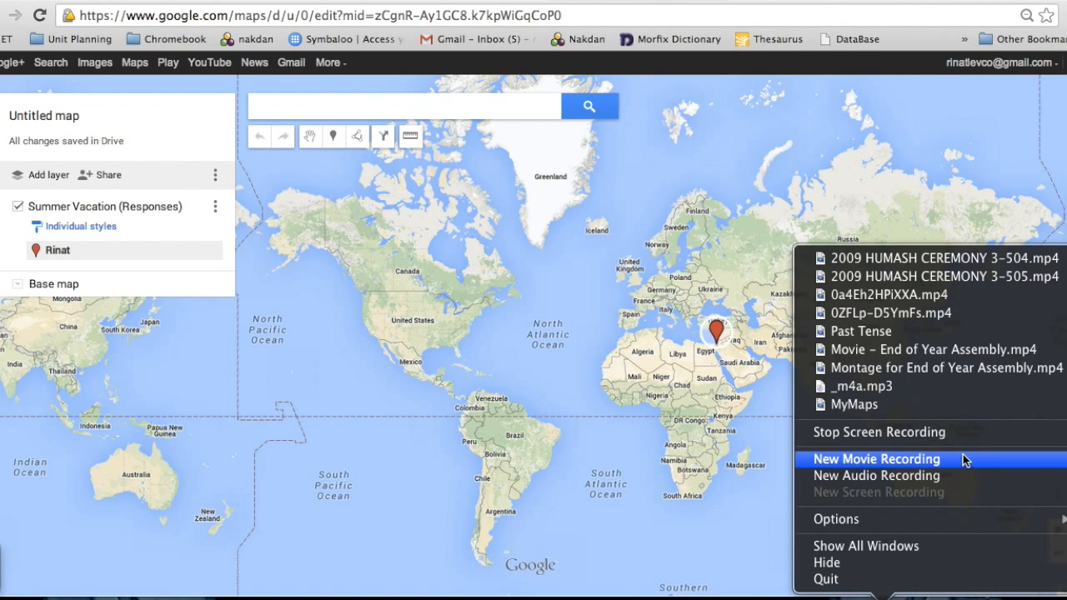
{"action": "left_click", "coordinate": [968, 440]}
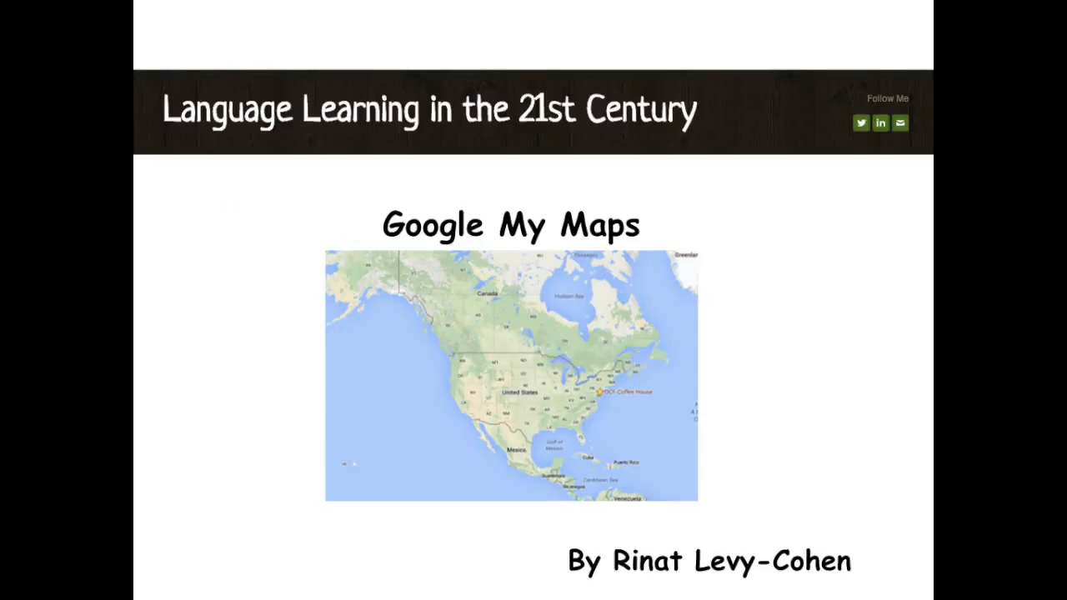